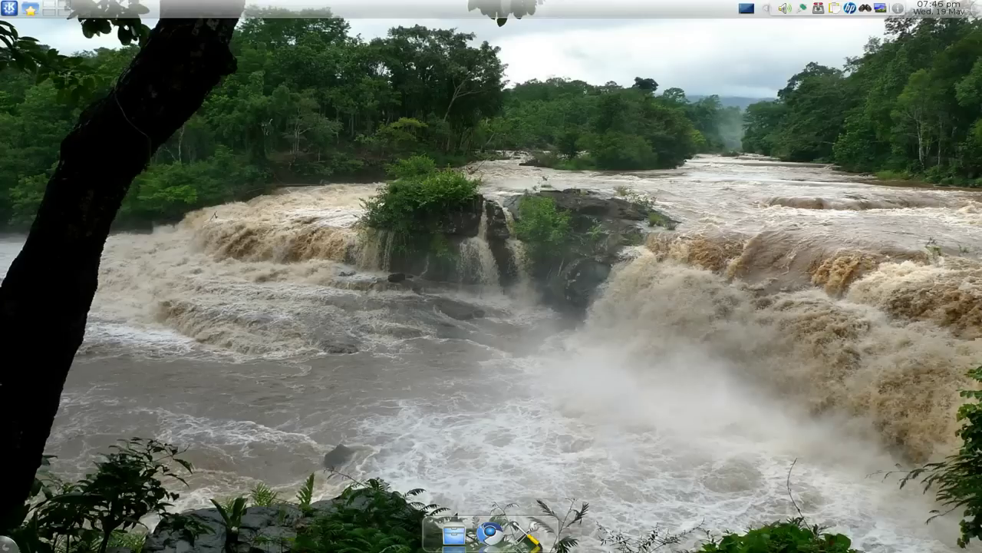
Step: Show the overview of all four virtual desktops and return to Desktop 1
key(super+e)
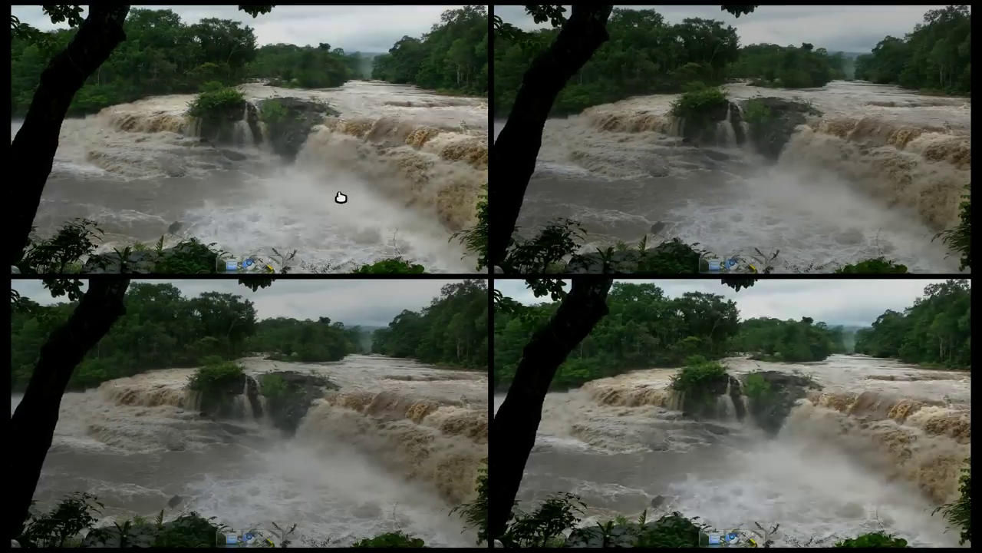
click(340, 197)
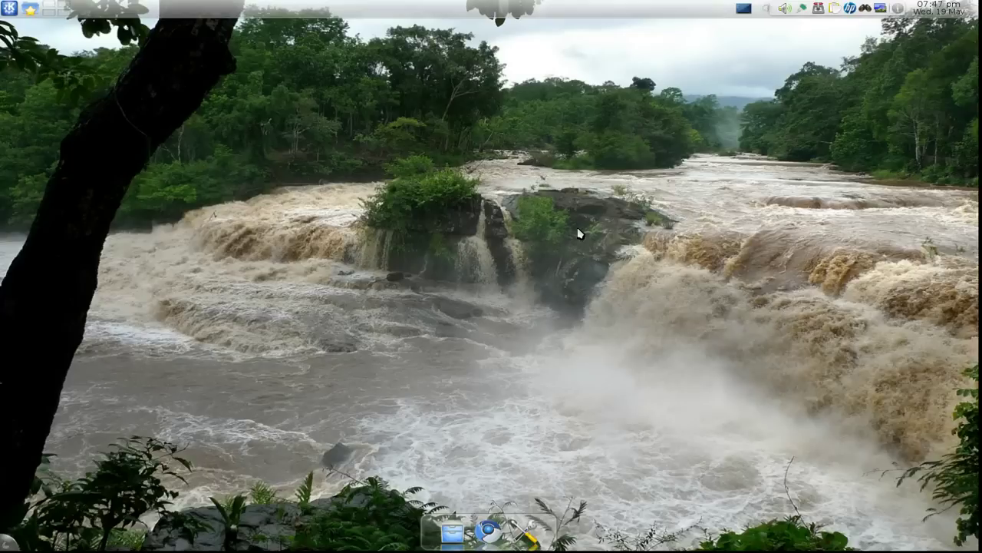
Step: Open a Dolphin file manager window and bring up its special window settings
click(474, 530)
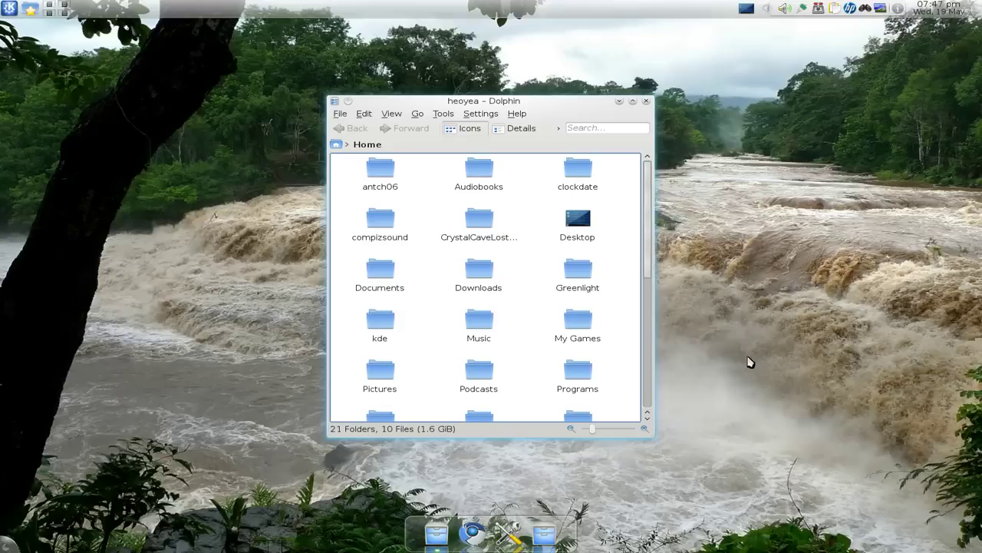
right_click(543, 104)
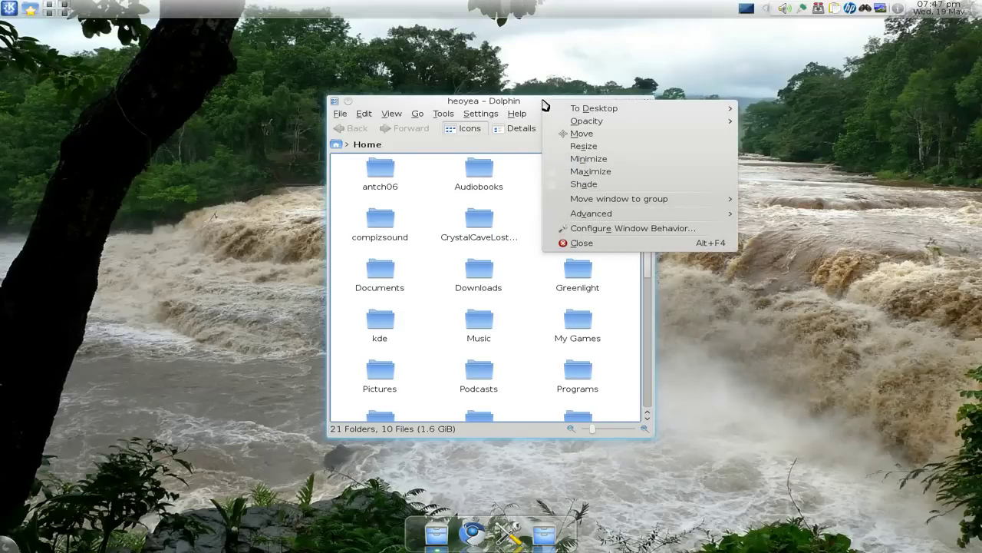
mouse_move(621, 219)
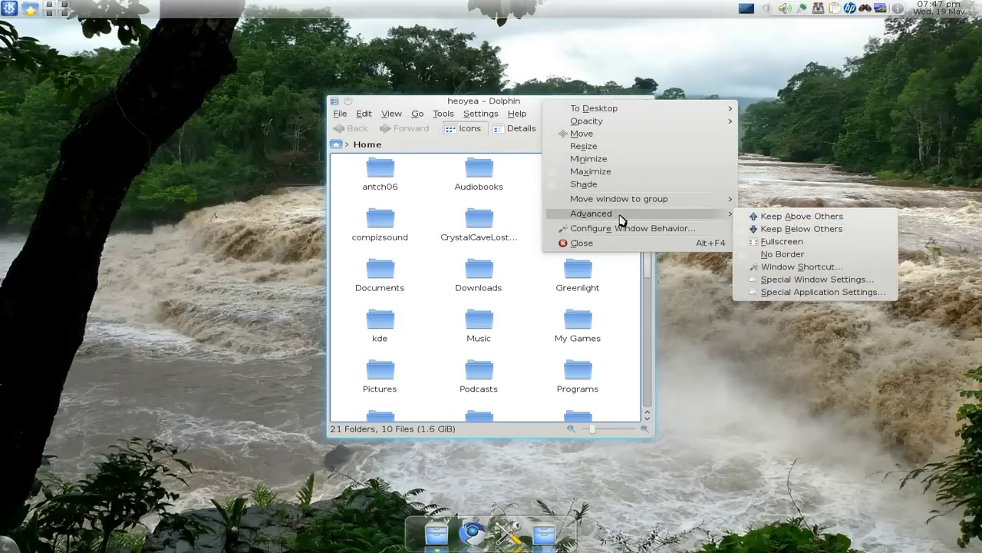
click(816, 281)
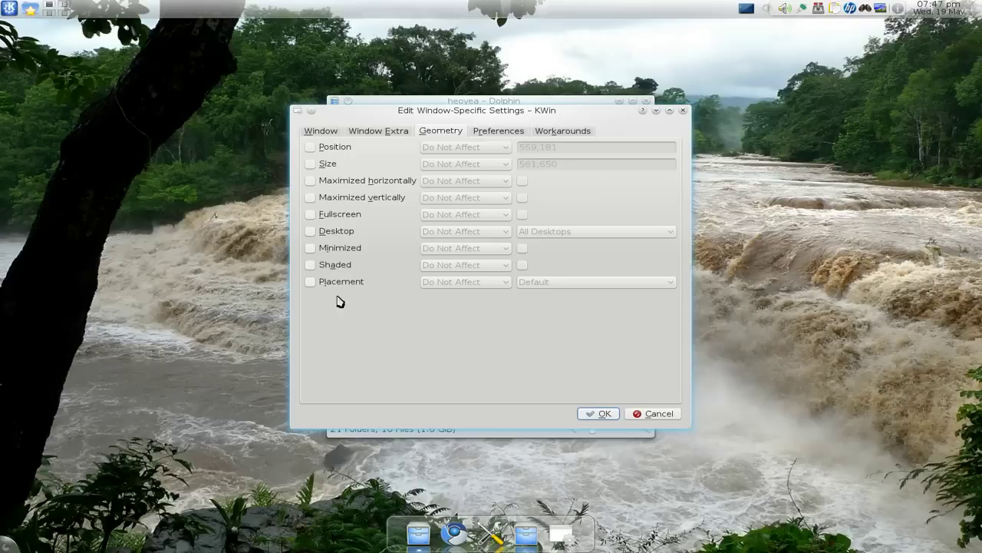
Step: Enable the Desktop rule for the Dolphin window with Apply Initially and 2:Desktop 2, and accept the settings
click(311, 231)
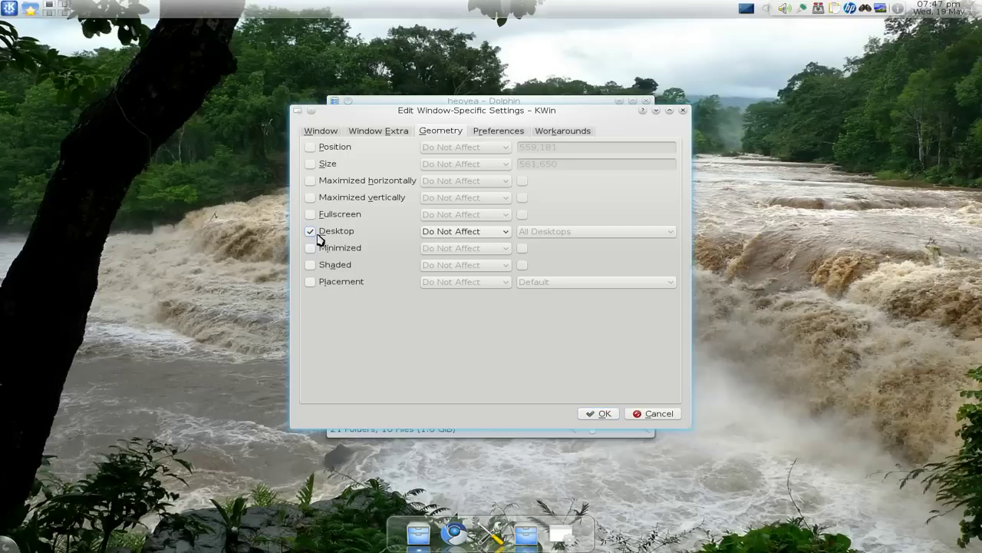
click(482, 234)
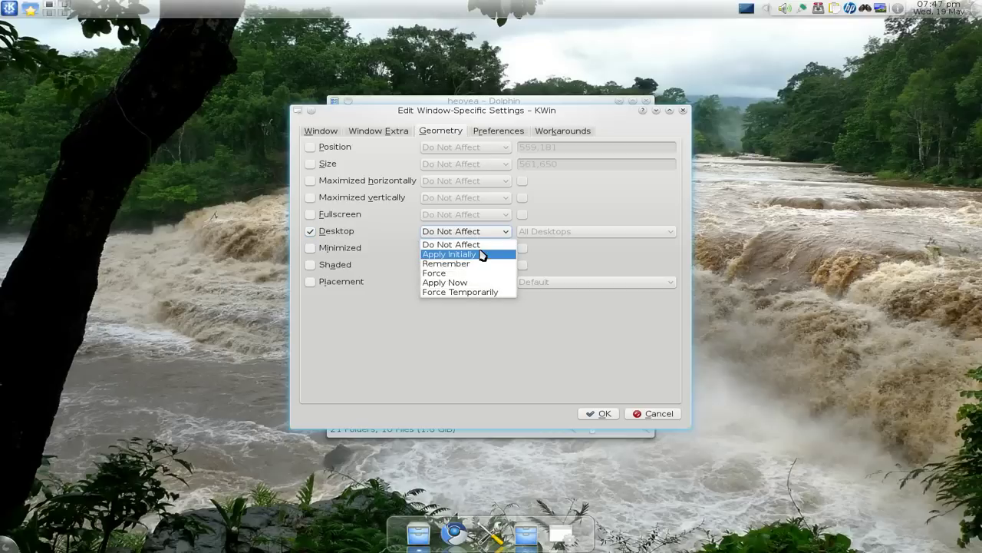
click(481, 254)
click(570, 232)
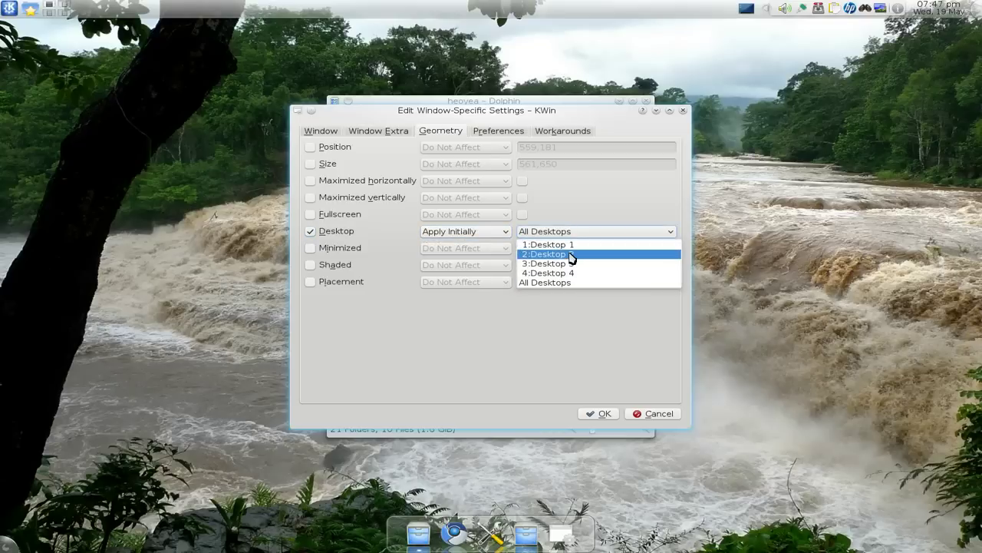
click(571, 254)
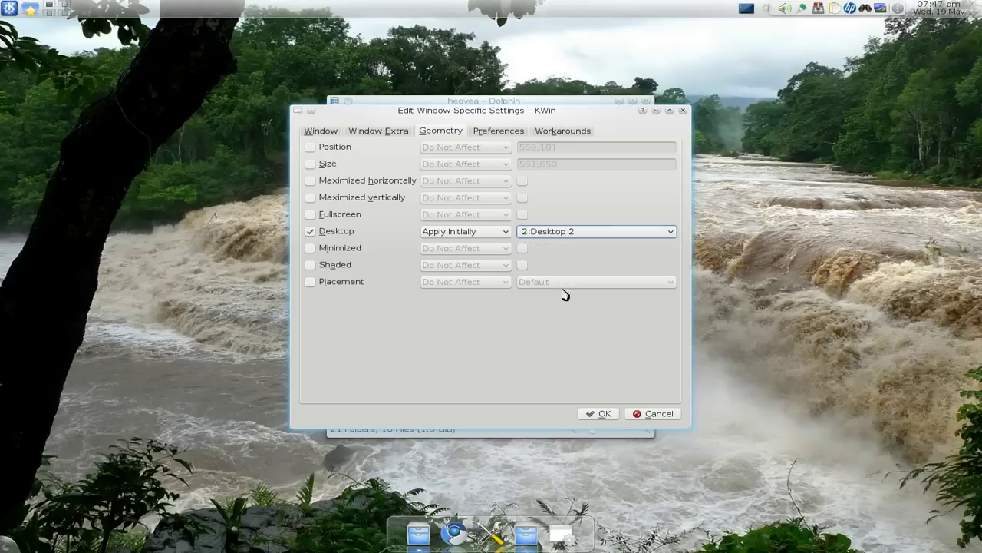
click(599, 413)
Step: Close and relaunch Dolphin, and use the desktop overview to switch to Desktop 2
click(646, 103)
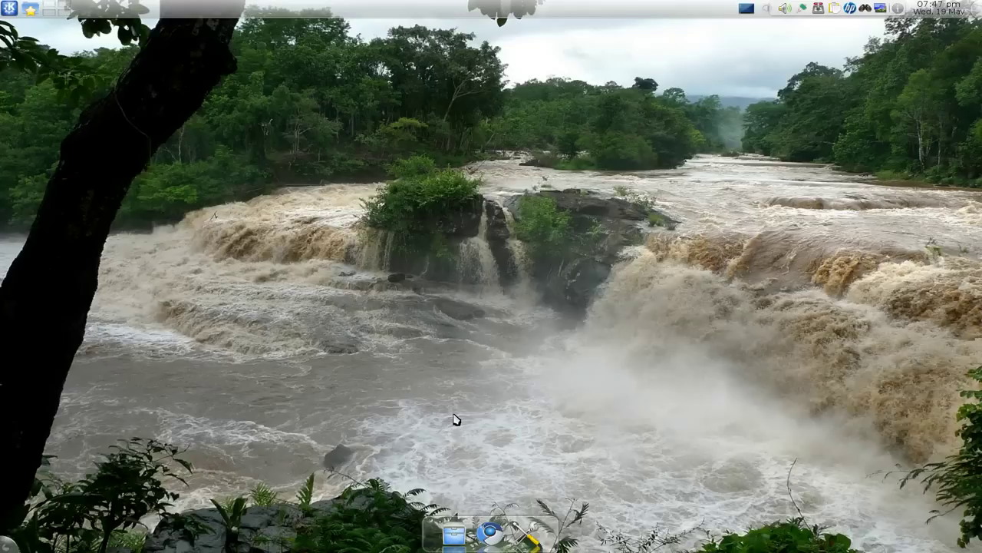
drag(454, 531, 502, 330)
key(ctrl+F8)
click(718, 137)
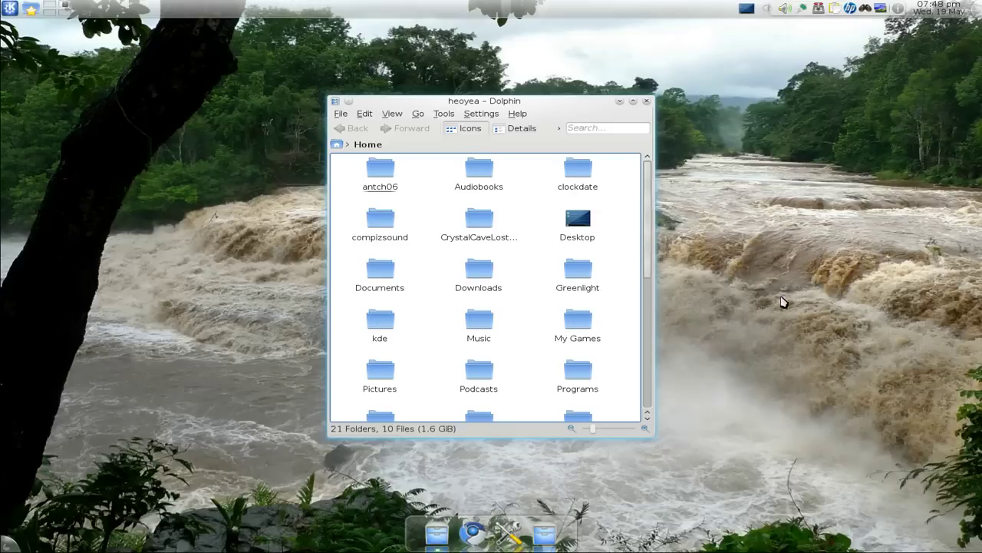
Step: Try moving the Dolphin window around in the desktop overview and return to Desktop 2
key(ctrl+F8)
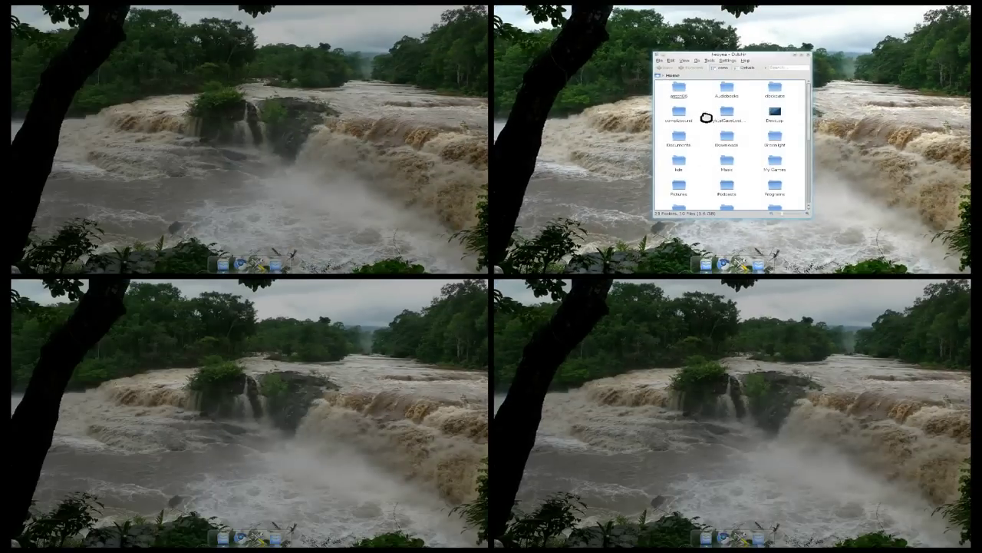
drag(707, 119, 757, 143)
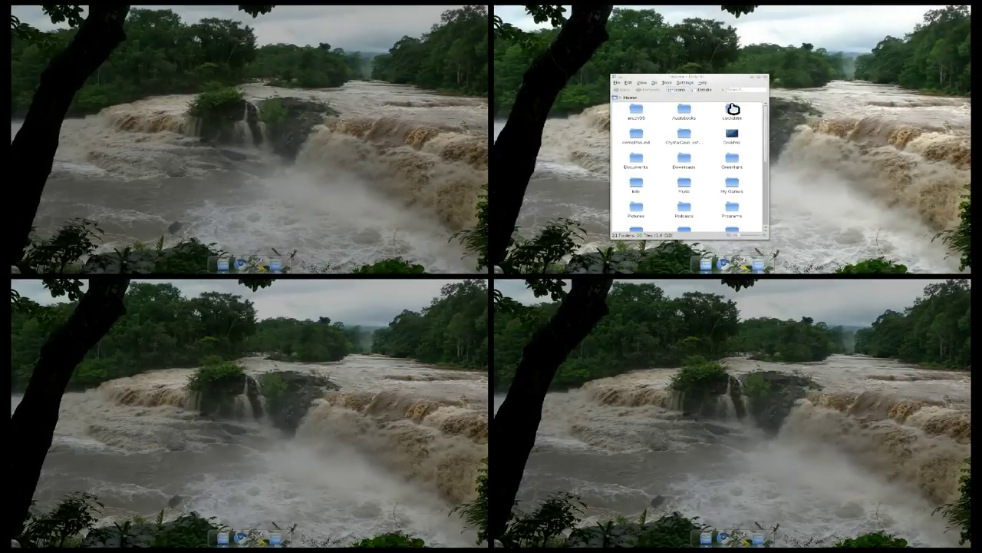
click(732, 104)
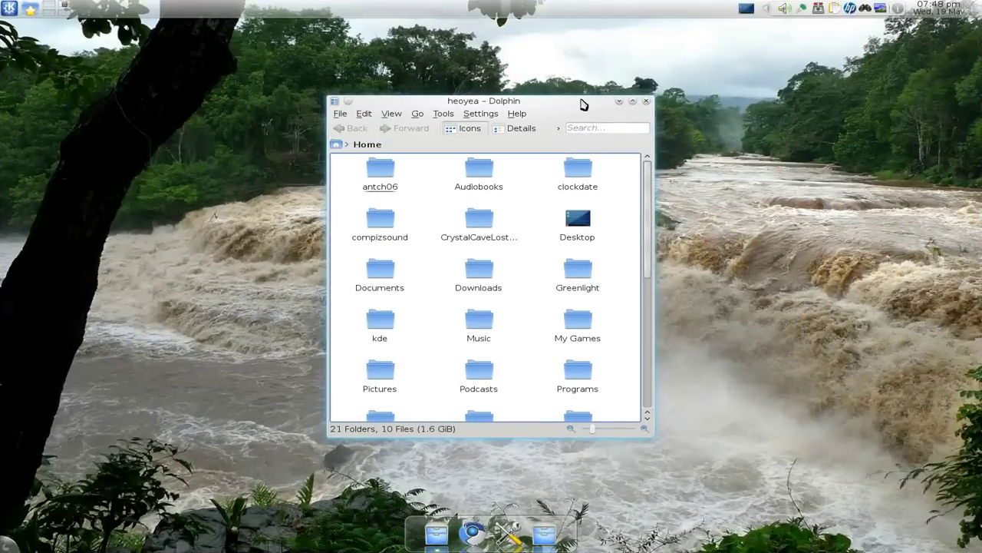
Step: Change the Dolphin window's Desktop rule to Force with 2:Desktop 2 in its special window settings
right_click(580, 104)
mouse_move(631, 214)
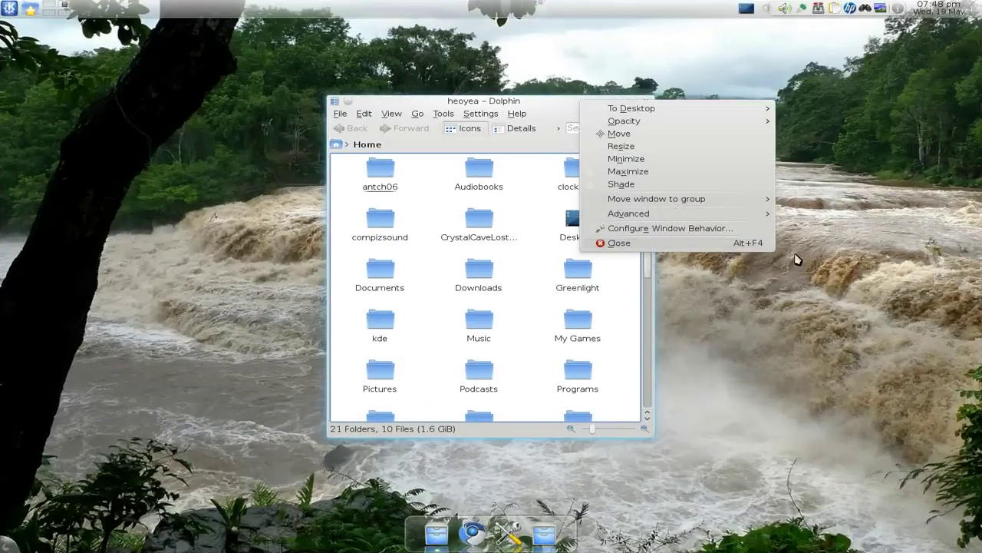
click(818, 281)
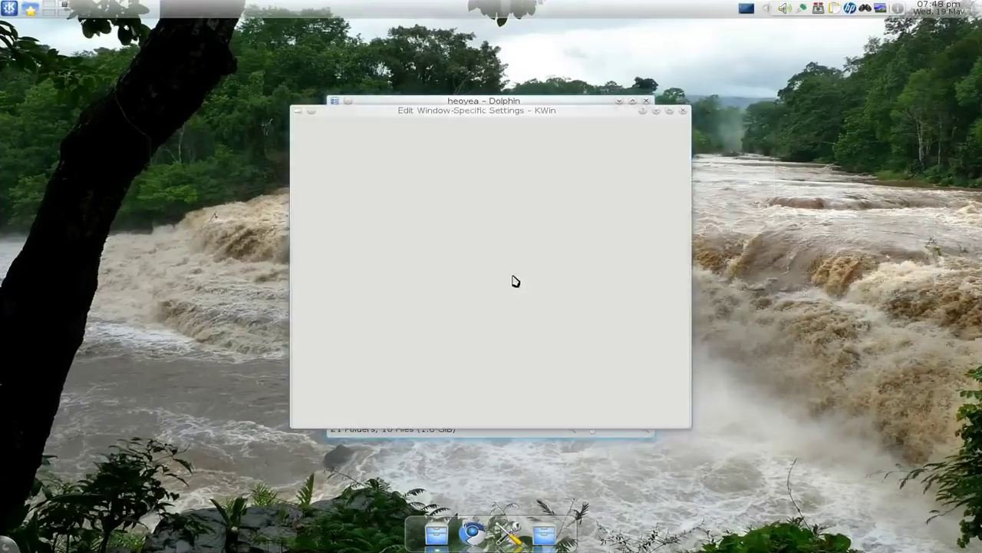
click(463, 234)
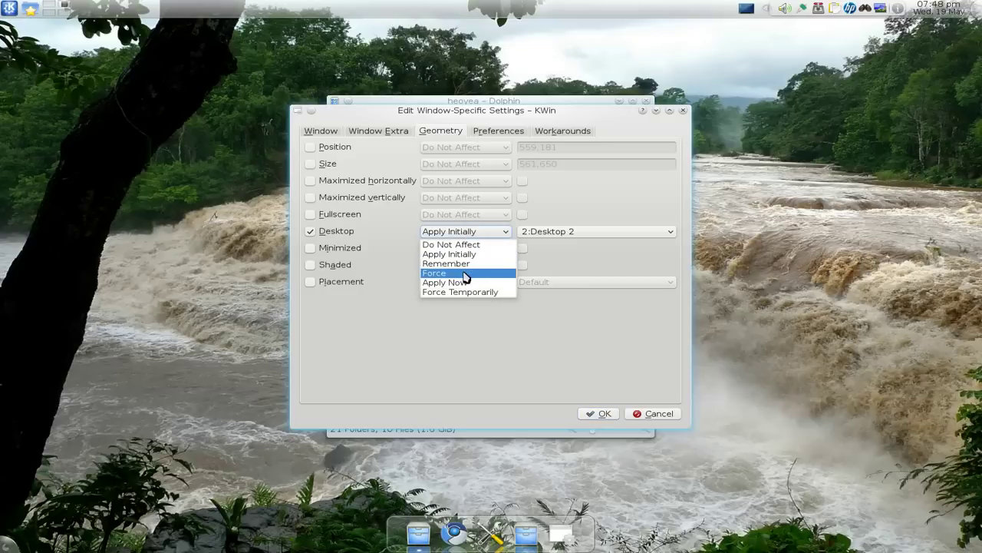
click(465, 274)
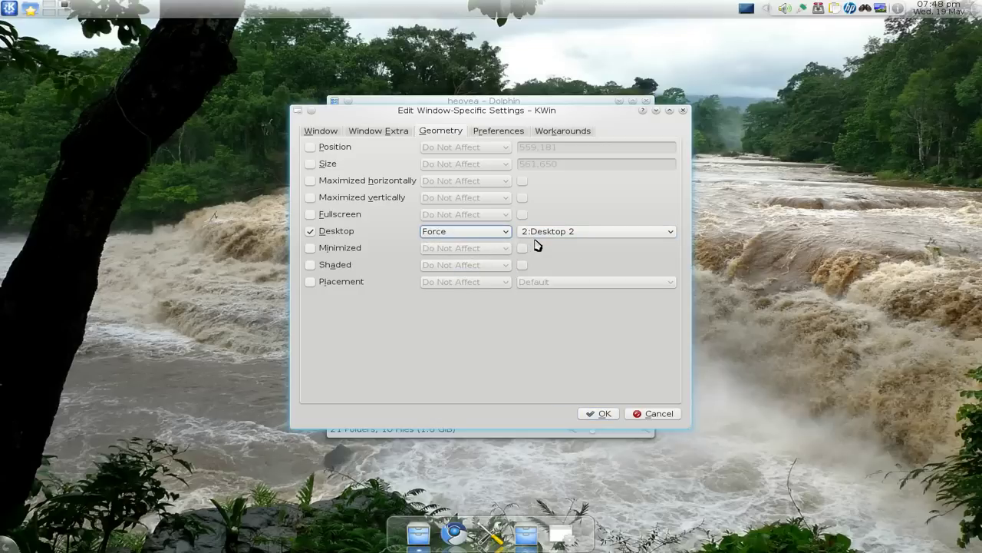
click(601, 414)
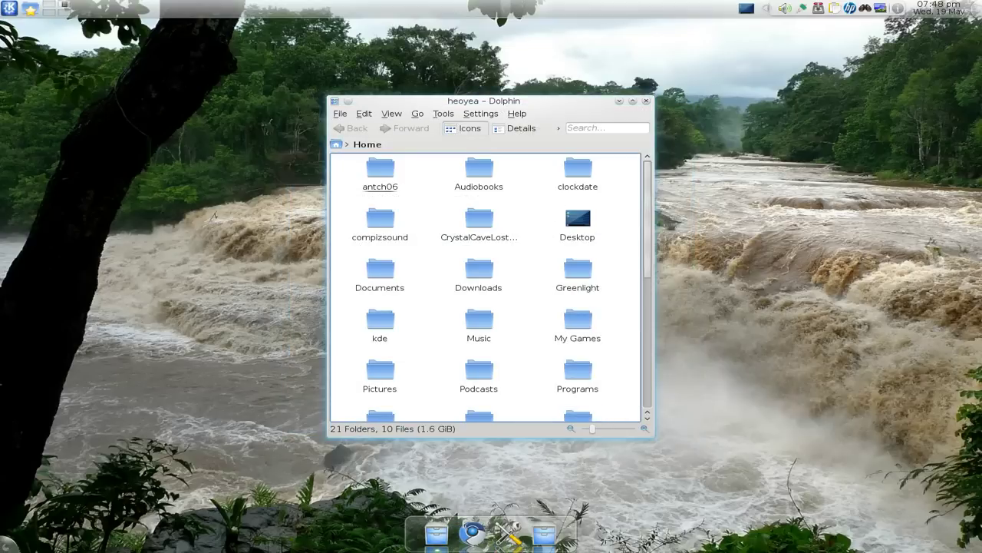
Step: Try to move the Dolphin window in the desktop overview under the forced rule, and return to Desktop 2
key(ctrl+F8)
drag(718, 123, 735, 176)
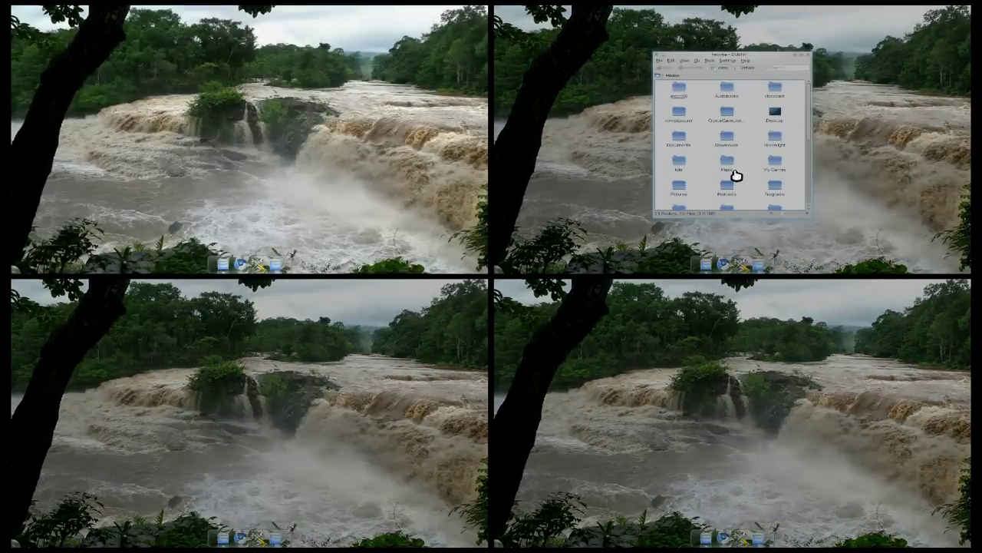
click(750, 83)
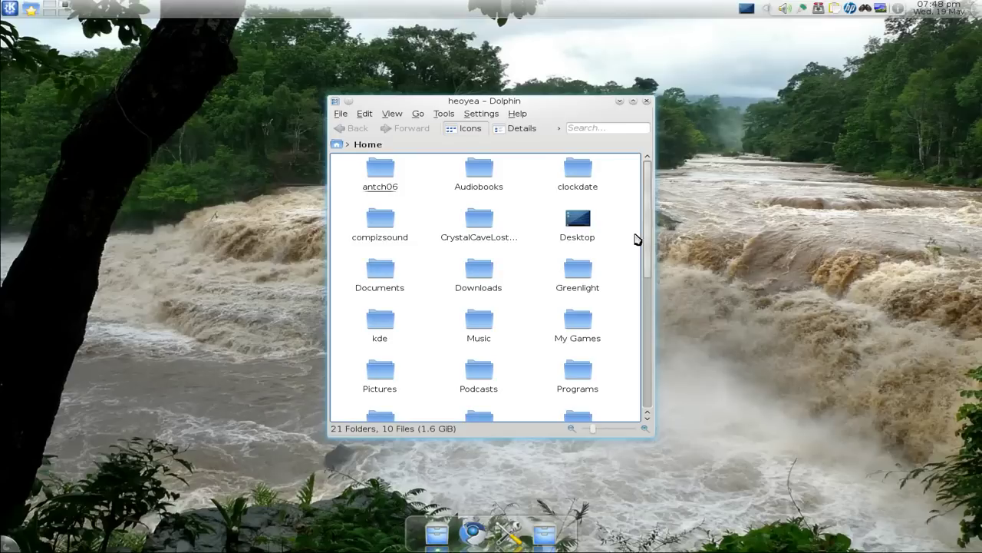
Step: Move the Dolphin window to the upper right of the desktop and resize it to about 321 by 792 pixels
right_click(587, 106)
click(542, 103)
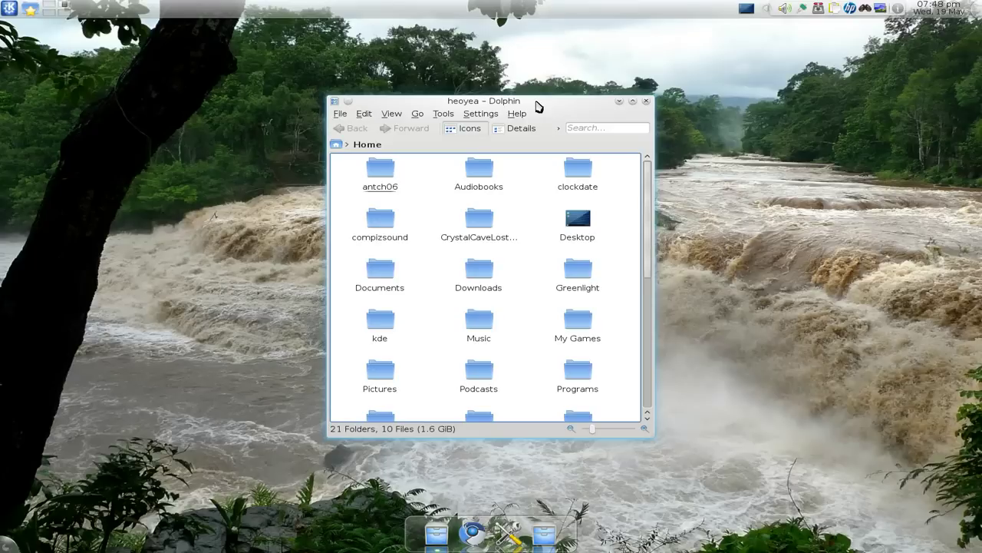
drag(537, 106, 854, 149)
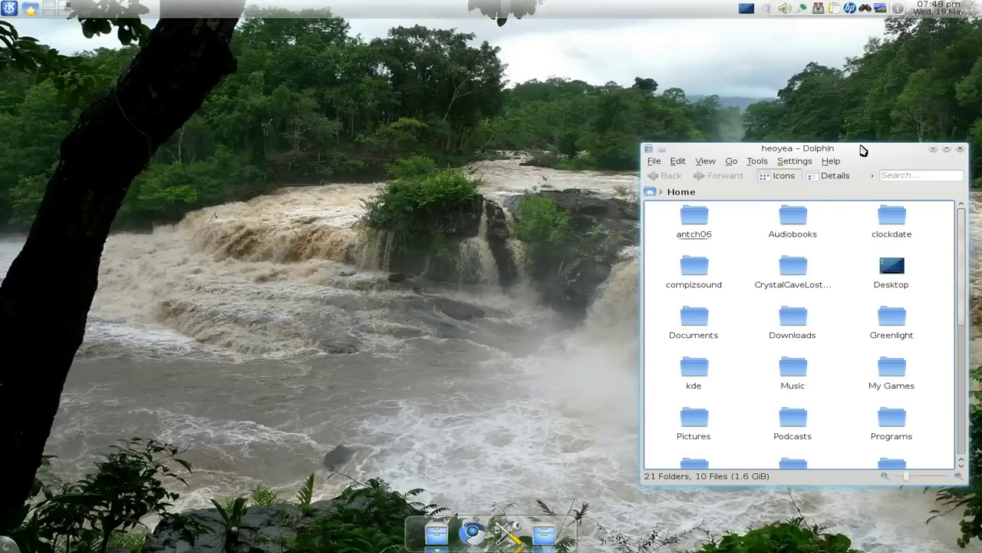
drag(866, 132, 866, 58)
drag(643, 159, 782, 175)
click(716, 223)
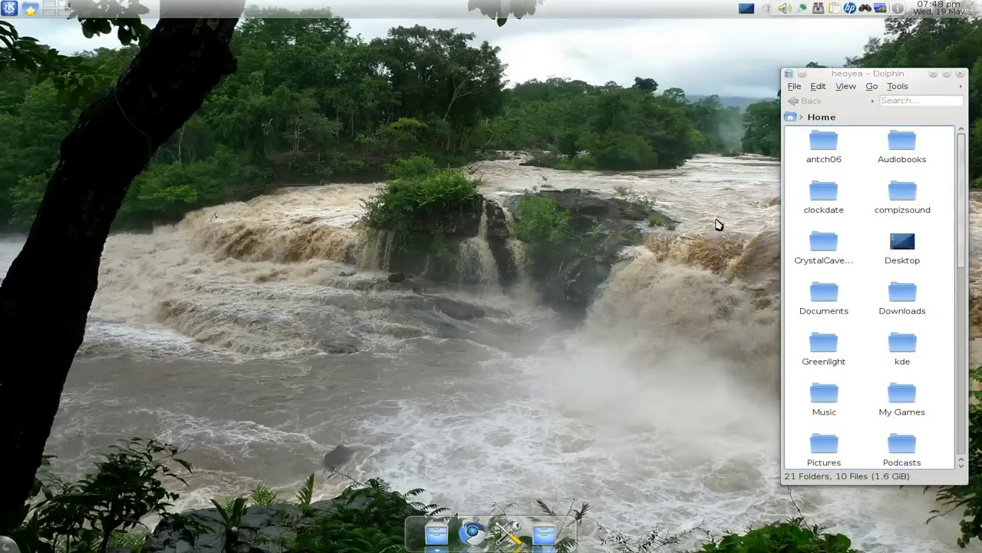
Step: In Dolphin's special window settings, enable and Force Position 1336,129 and Size 321,792, and accept the settings
right_click(866, 79)
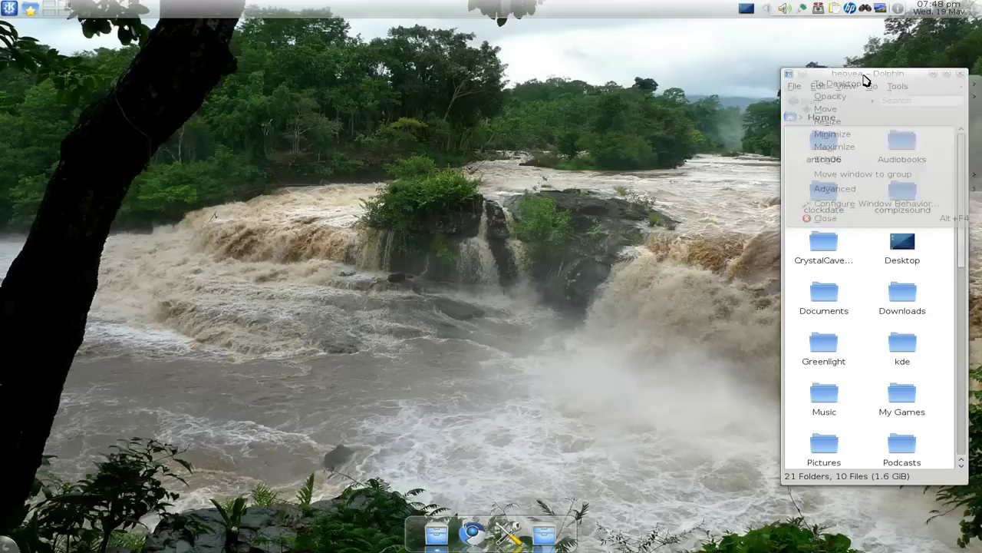
mouse_move(861, 193)
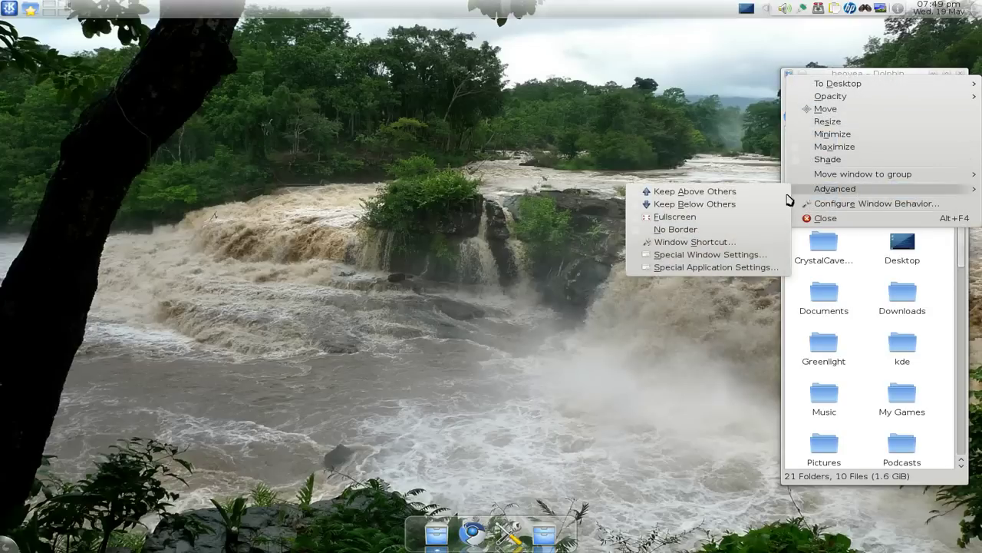
click(733, 254)
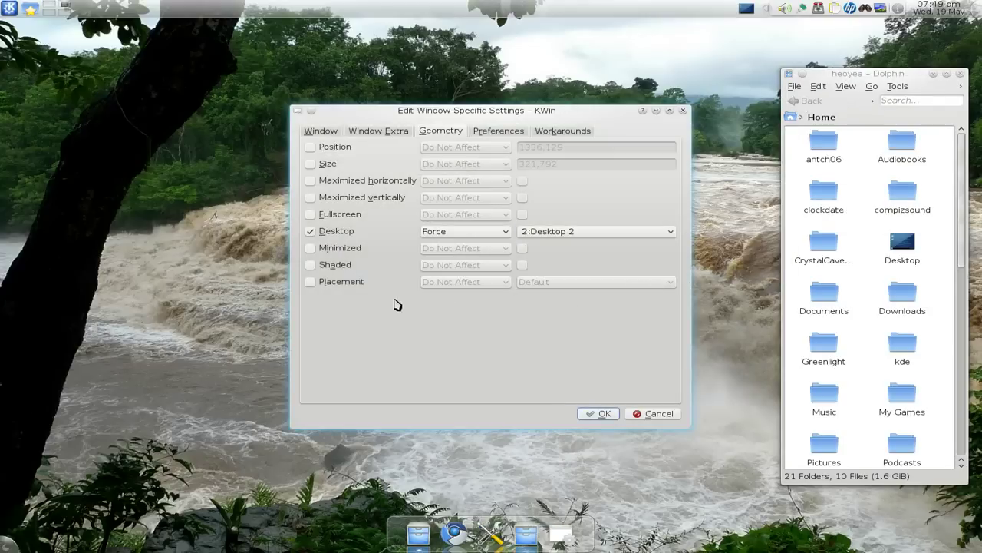
click(310, 147)
click(310, 163)
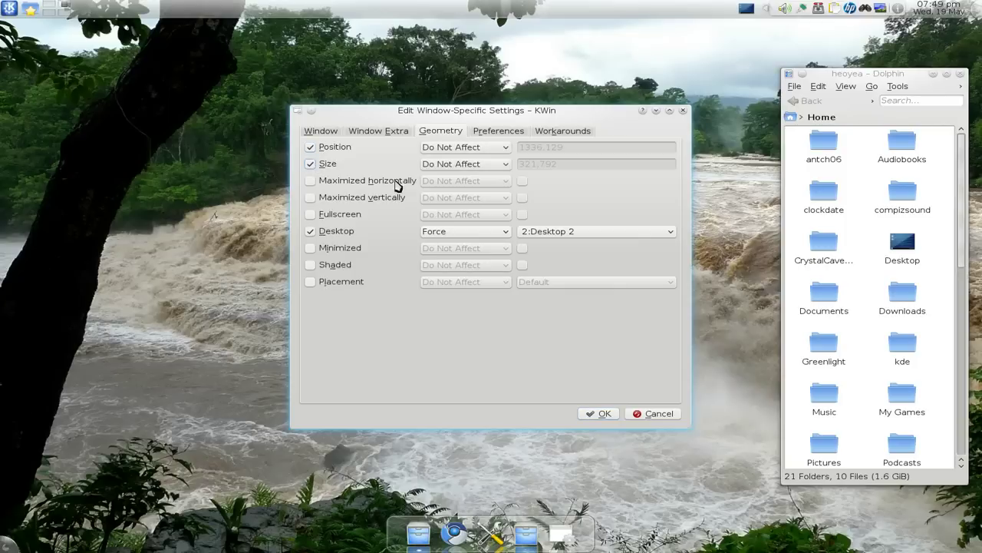
click(503, 147)
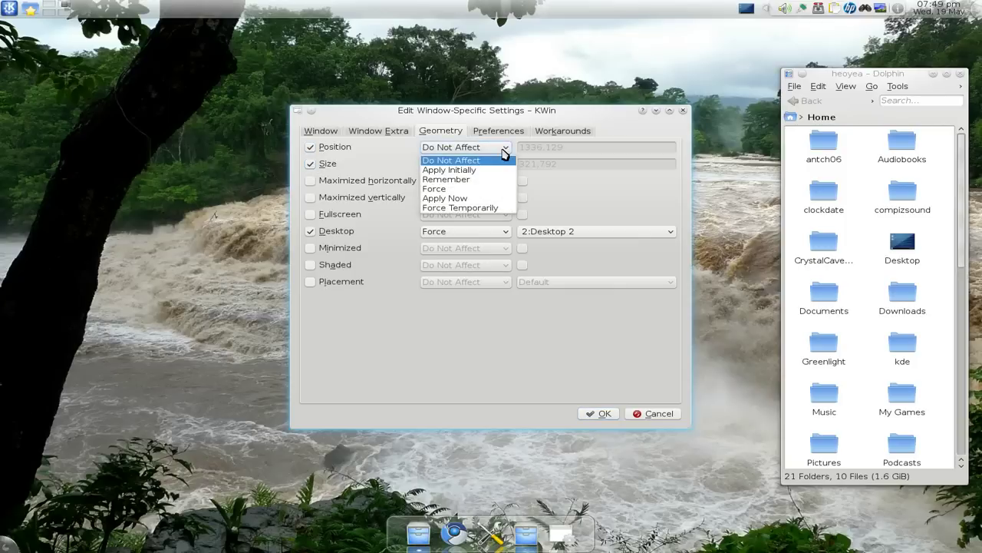
click(494, 192)
click(491, 165)
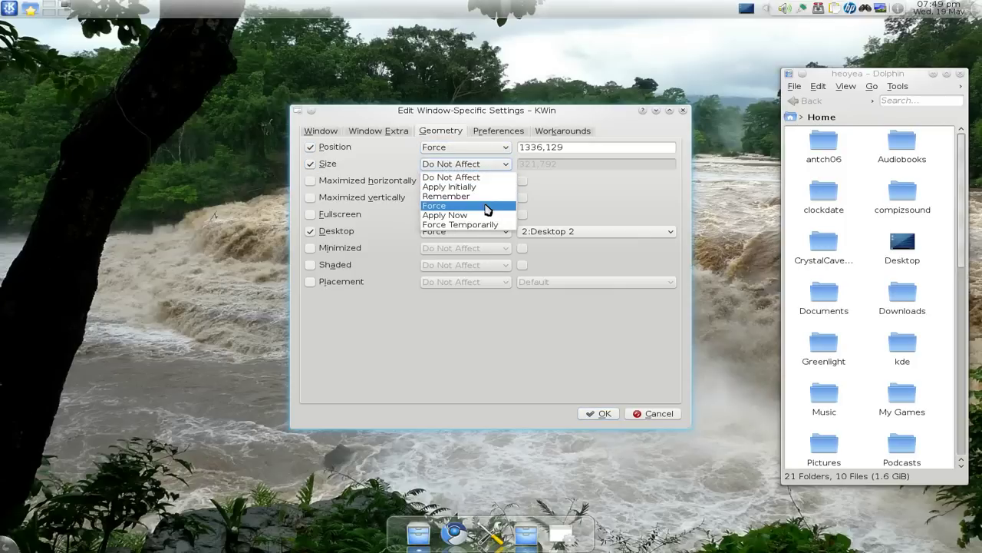
click(485, 207)
click(603, 413)
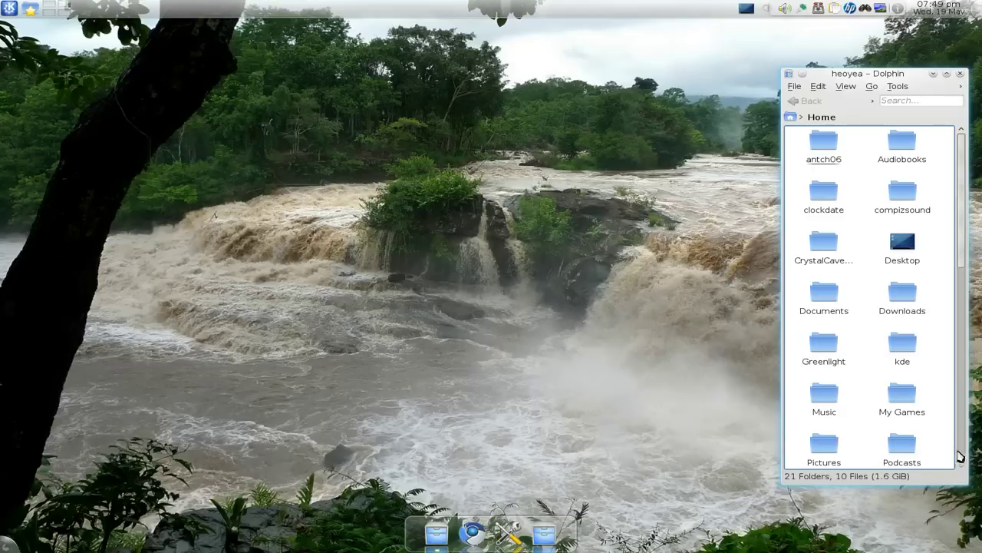
Step: In Dolphin's special window settings, change the Position and Size rules to Apply Initially and accept the settings
right_click(898, 77)
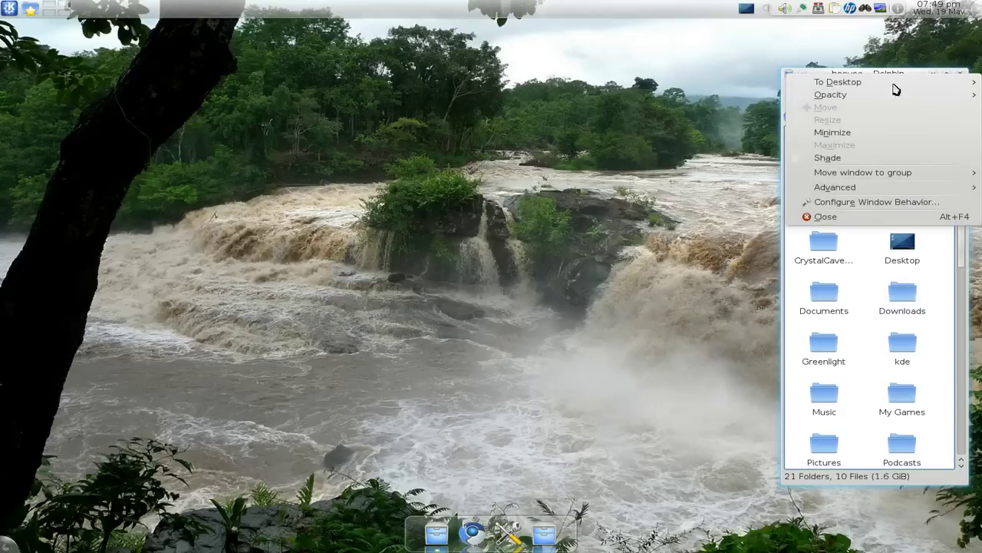
mouse_move(883, 189)
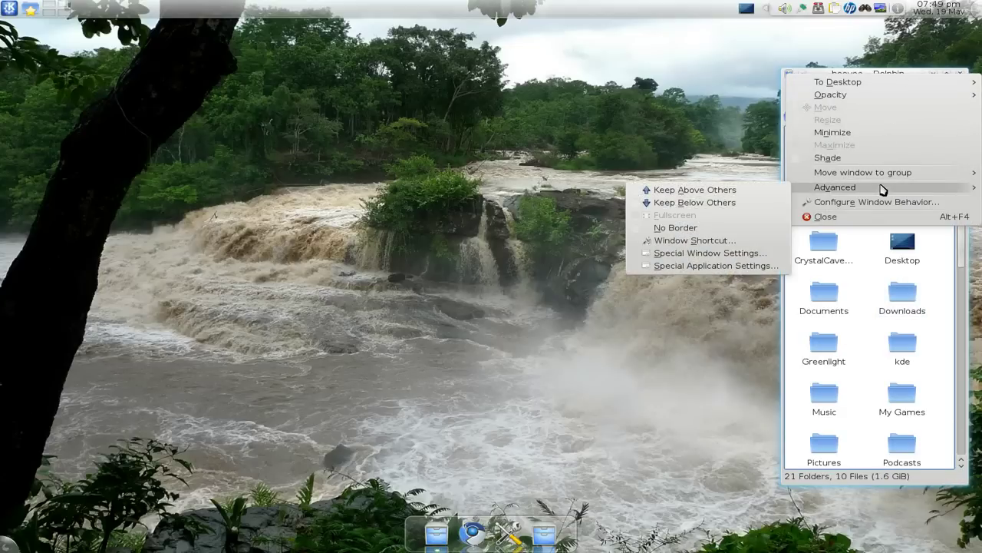
click(710, 253)
click(491, 148)
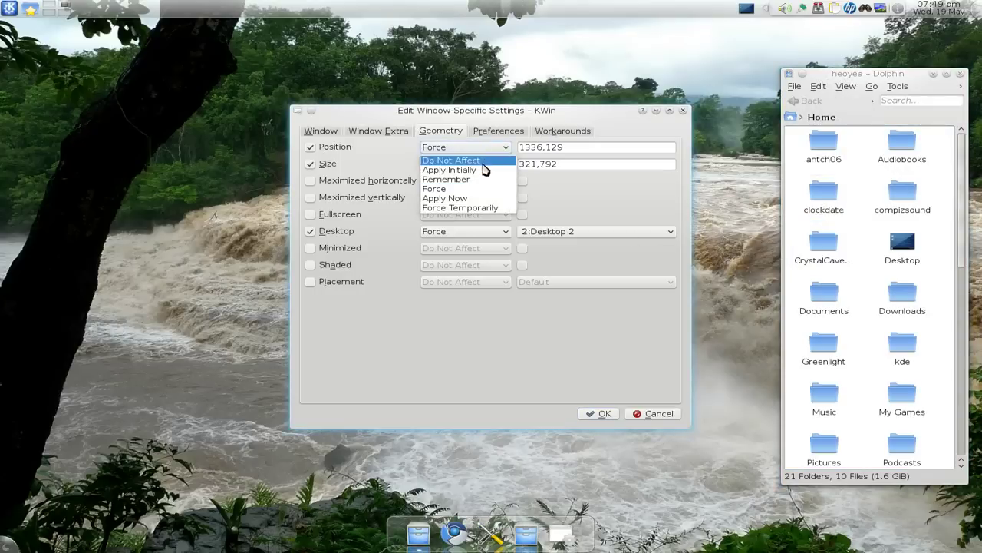
click(483, 170)
click(483, 164)
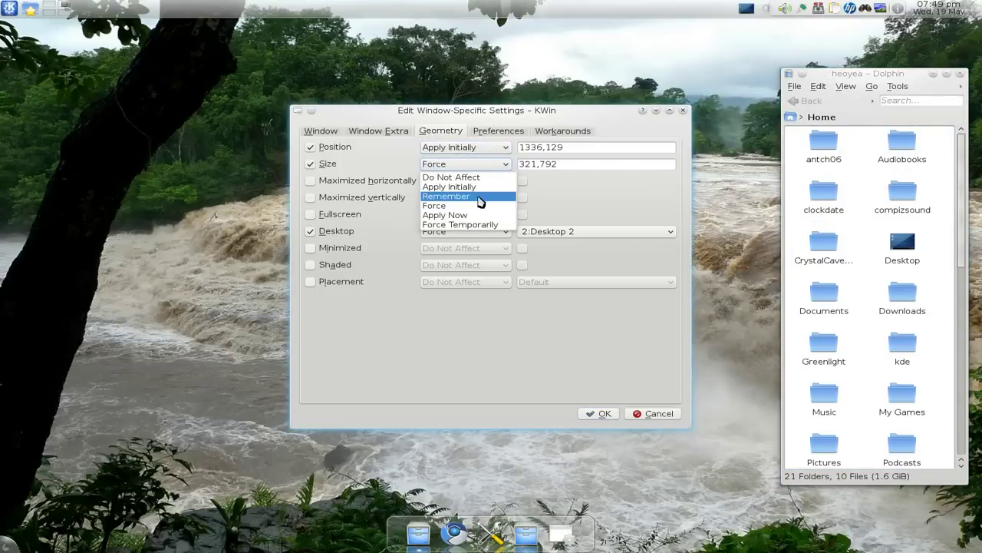
click(483, 187)
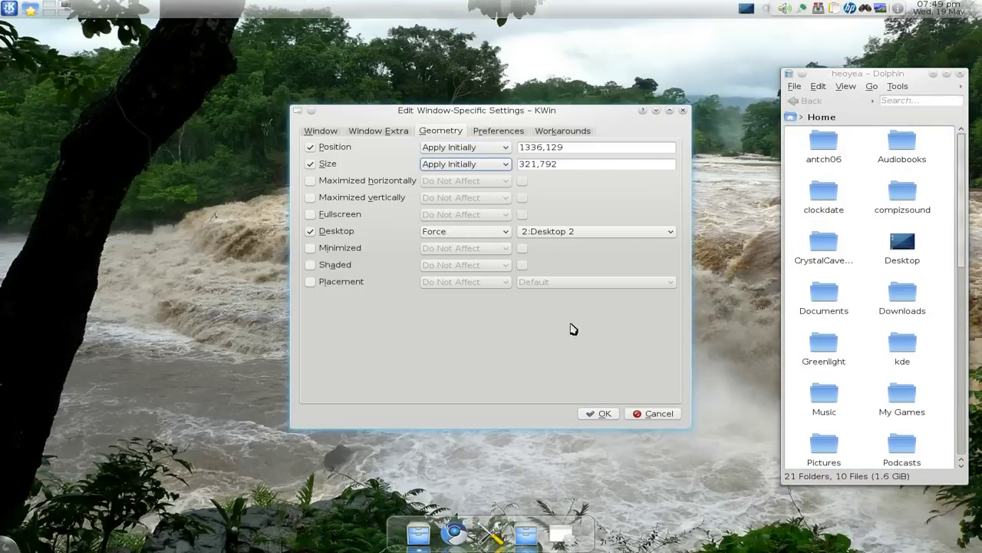
click(600, 412)
Step: Move the Dolphin window to the left part of the desktop and widen it to show four columns of folders
drag(894, 74, 254, 74)
drag(328, 351, 498, 333)
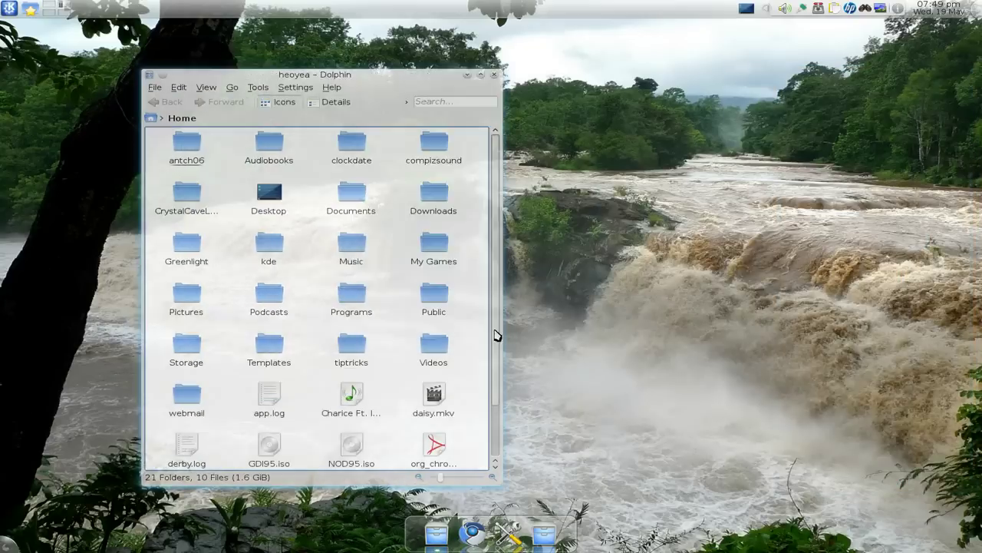
Step: Close and reopen Dolphin to check its initial position and size, and close it again
click(493, 74)
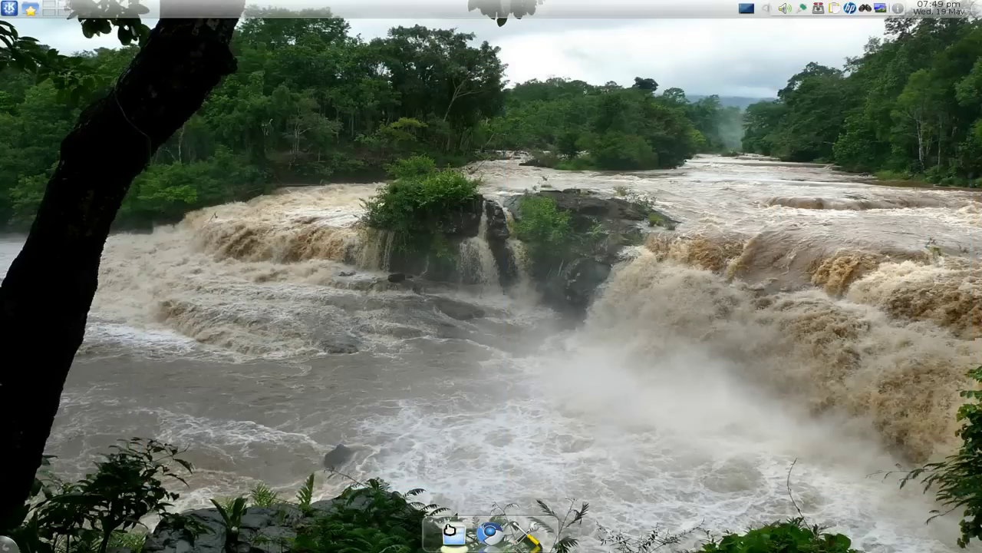
click(452, 535)
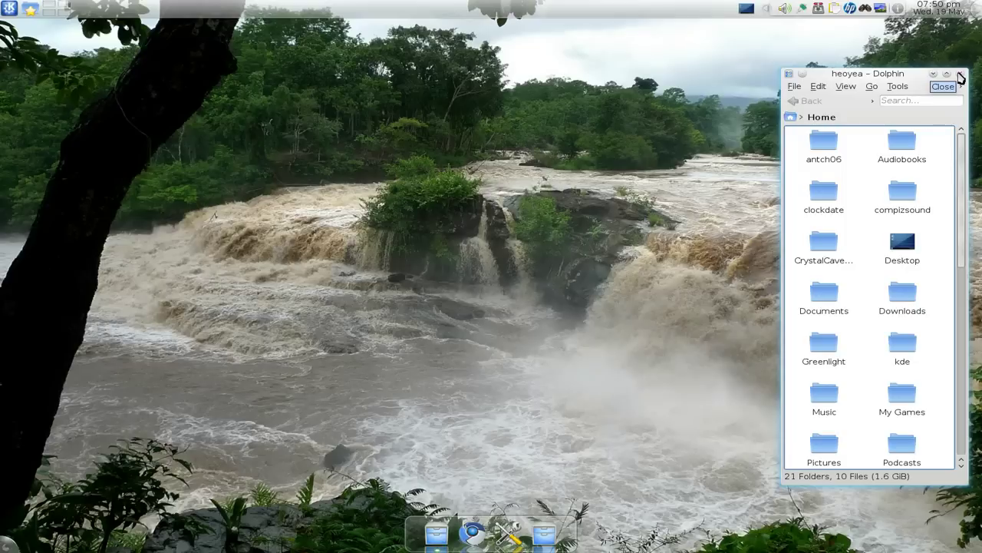
click(960, 75)
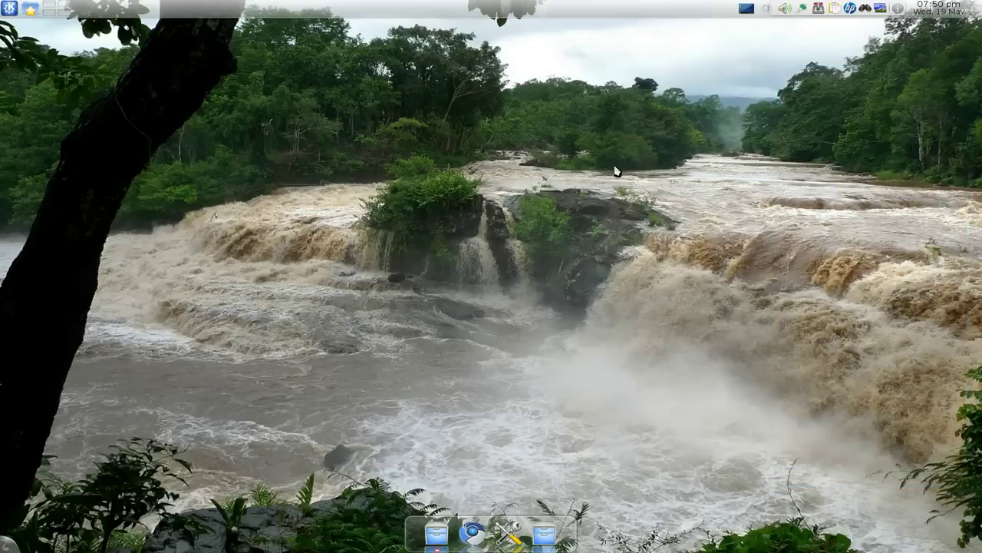
Step: Bring up a Konqueror window and dismiss the recent notifications popup
key(super+Tab)
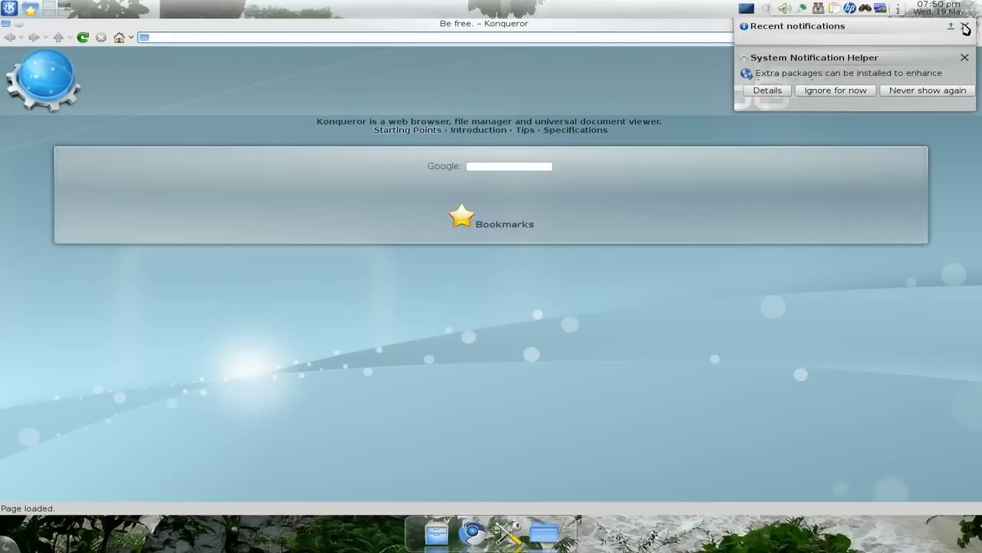
click(965, 25)
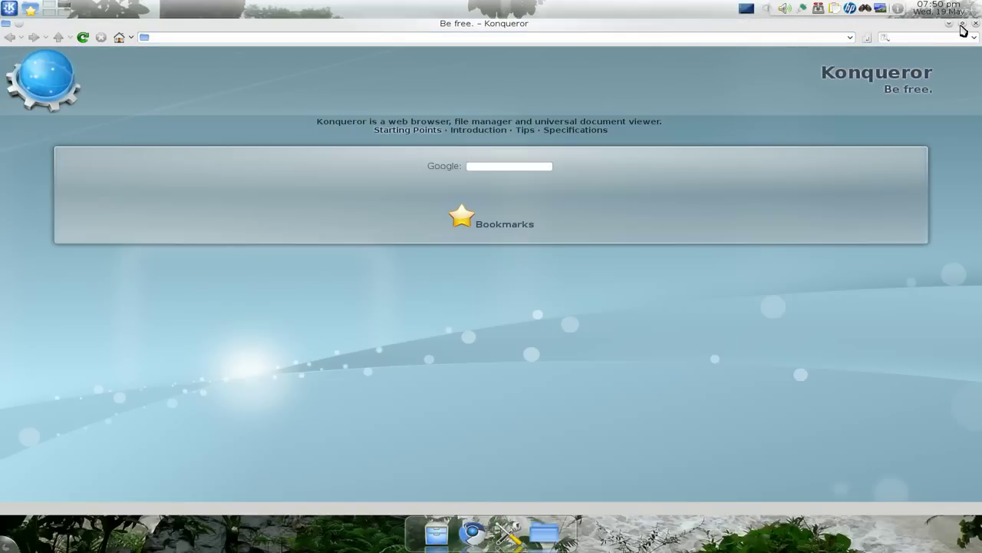
Step: In Konqueror's special window settings, enable the Fullscreen rule, set it to Force and turn its value on
right_click(930, 24)
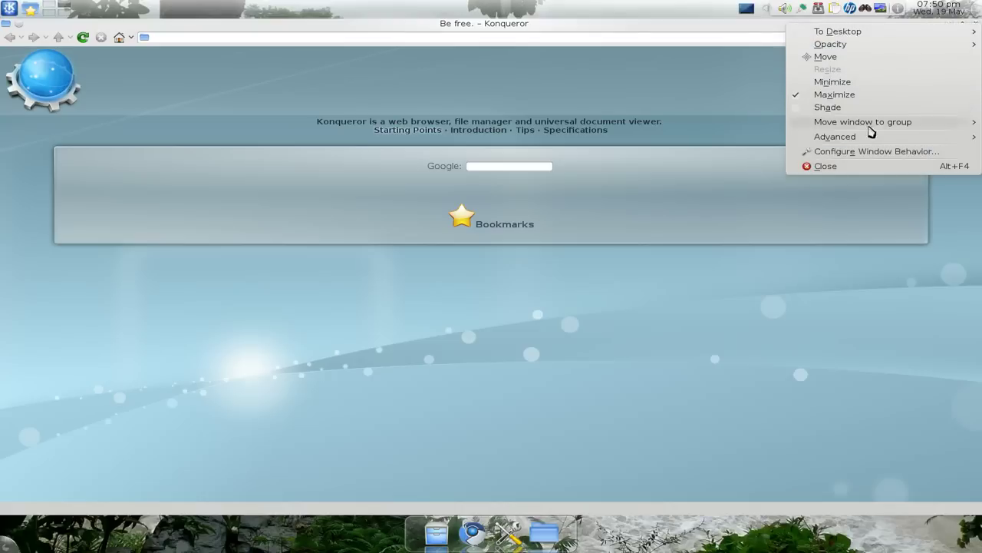
mouse_move(865, 140)
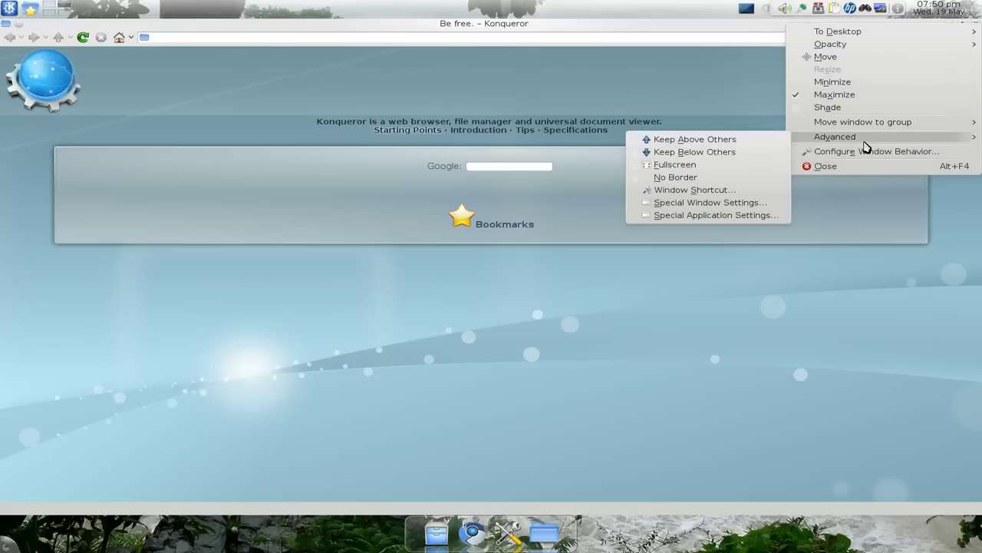
click(736, 204)
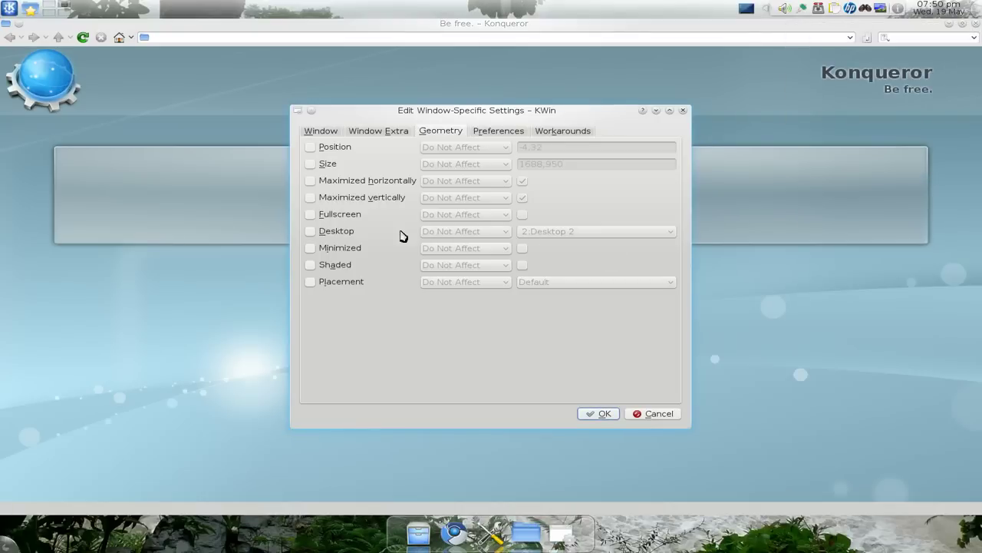
click(310, 214)
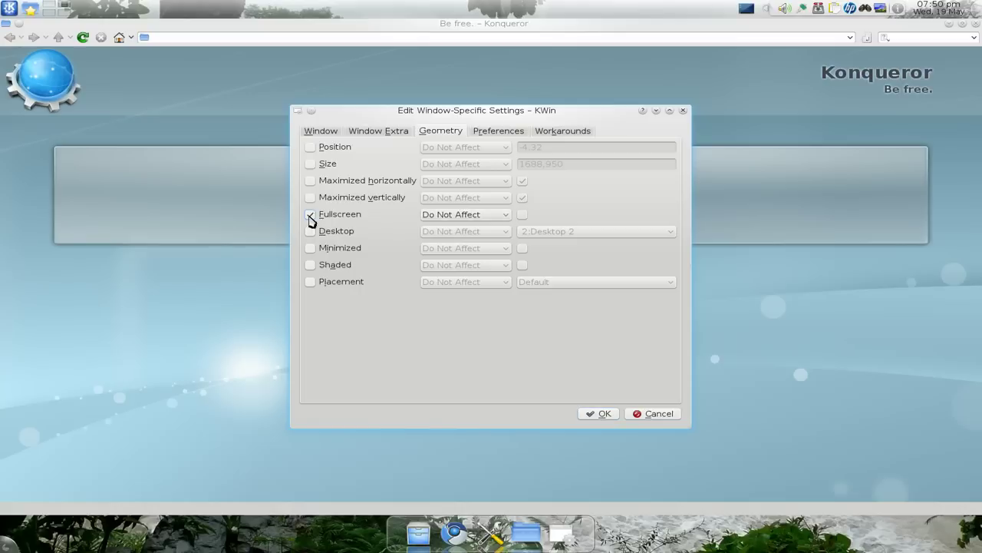
click(504, 216)
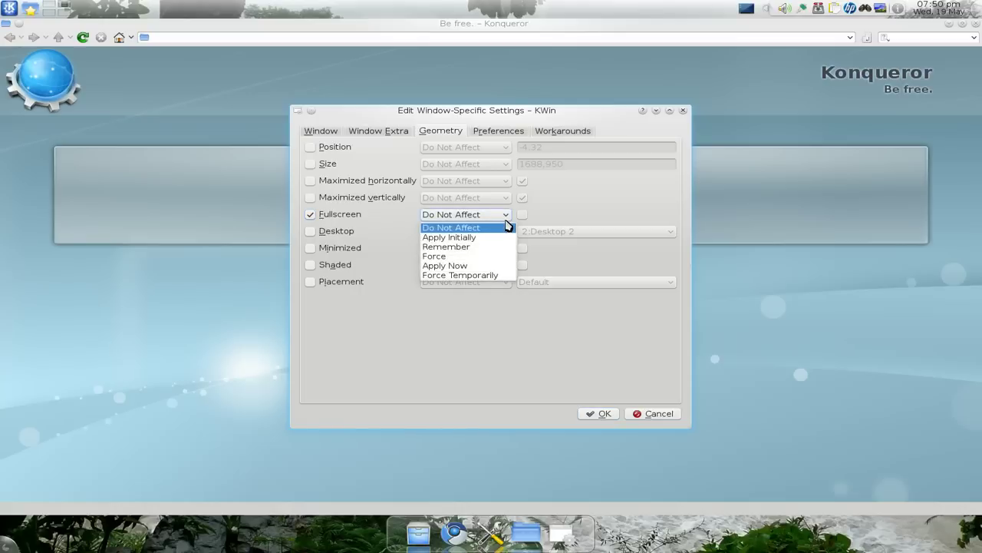
click(488, 261)
click(523, 215)
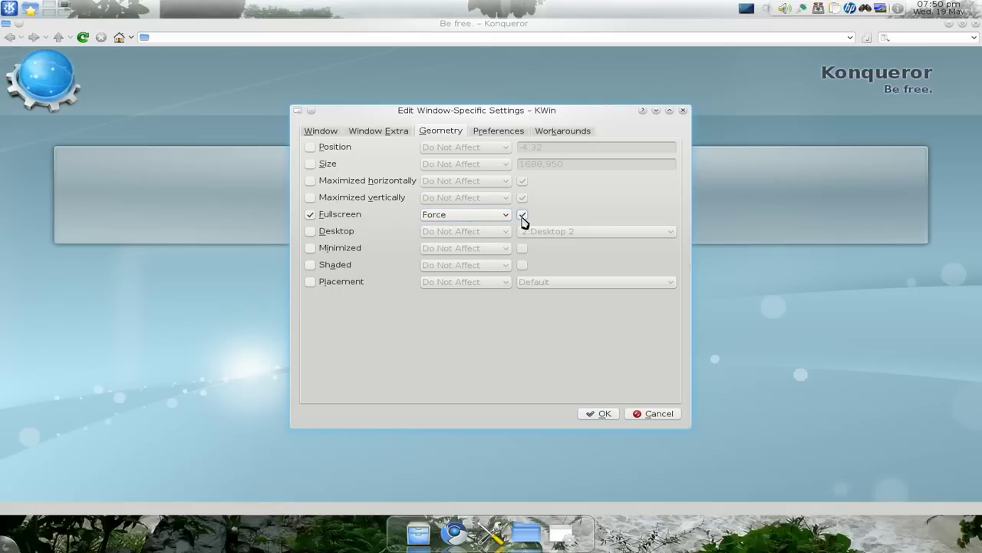
Step: Enable the No border rule for Konqueror's window, set it to Force and turn its value on
click(486, 136)
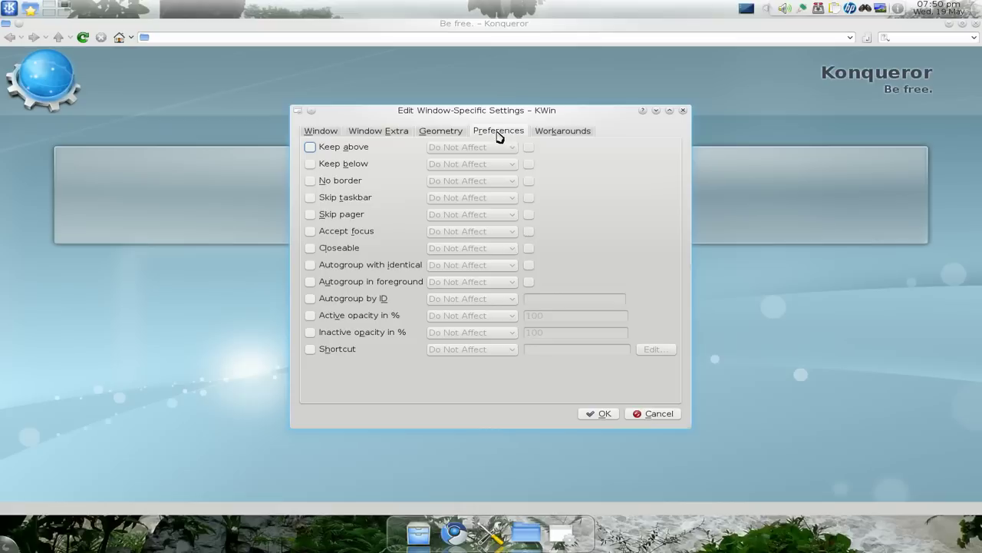
click(310, 183)
click(490, 184)
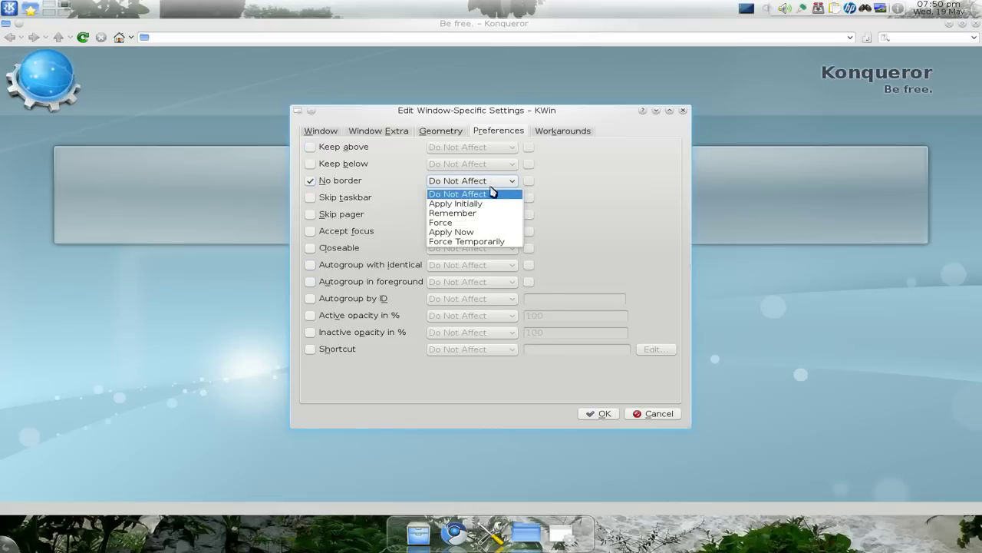
click(481, 222)
click(529, 182)
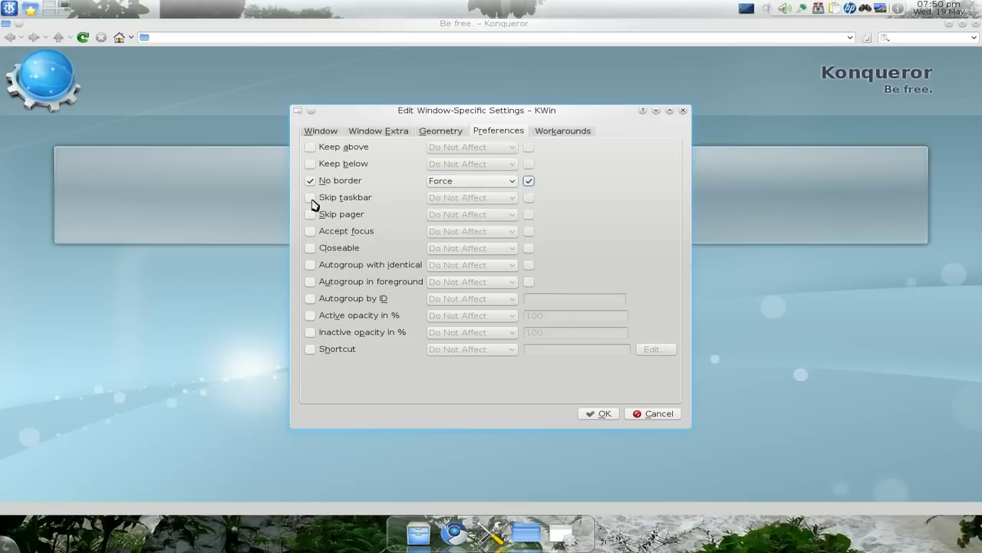
Step: Enable the Skip taskbar rule, set it to Force with its value on, and accept Konqueror's window settings
click(310, 198)
click(495, 199)
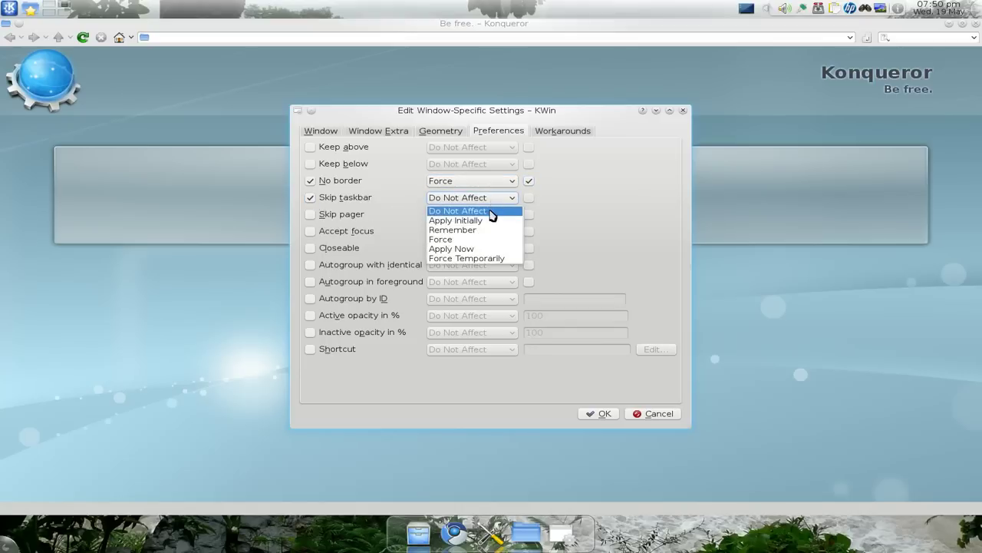
click(480, 239)
click(529, 197)
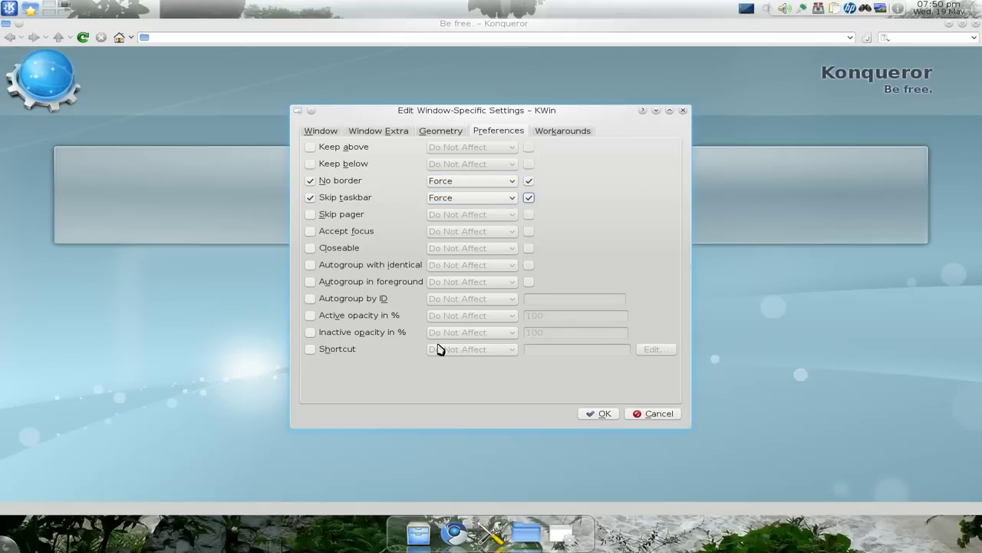
click(592, 418)
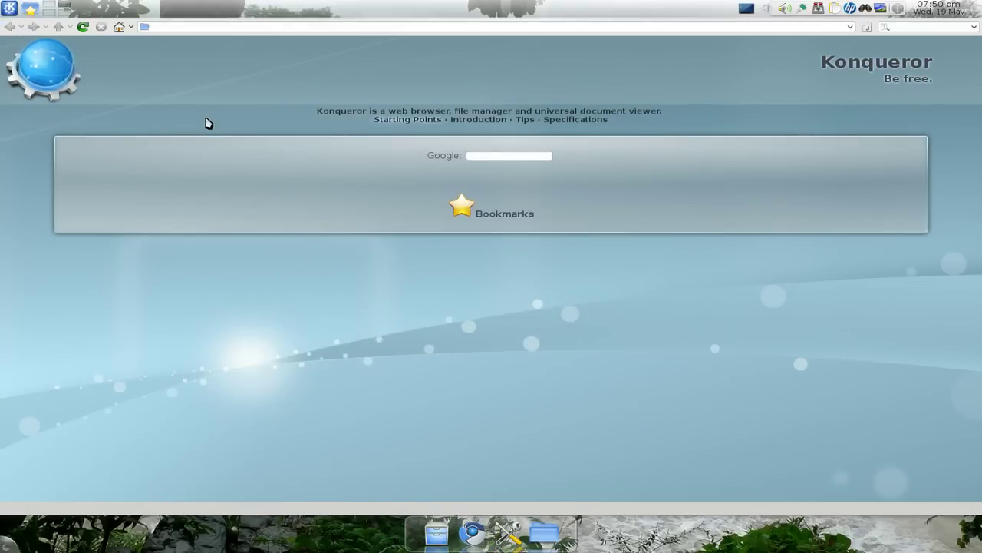
Step: Close Konqueror, relaunch it to apply the new rules, and dismiss the recent notifications popup
key(alt+F4)
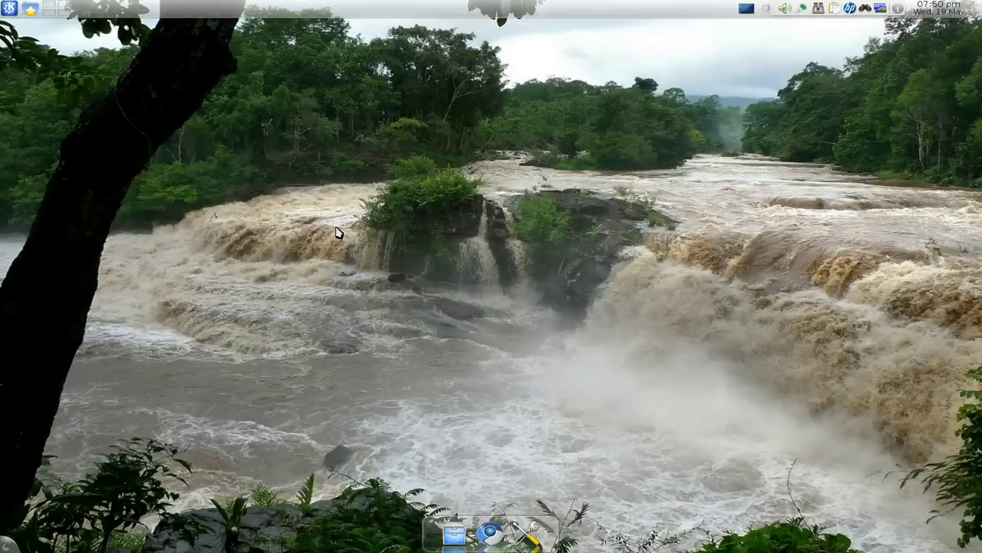
key(alt+F2)
text(kon)
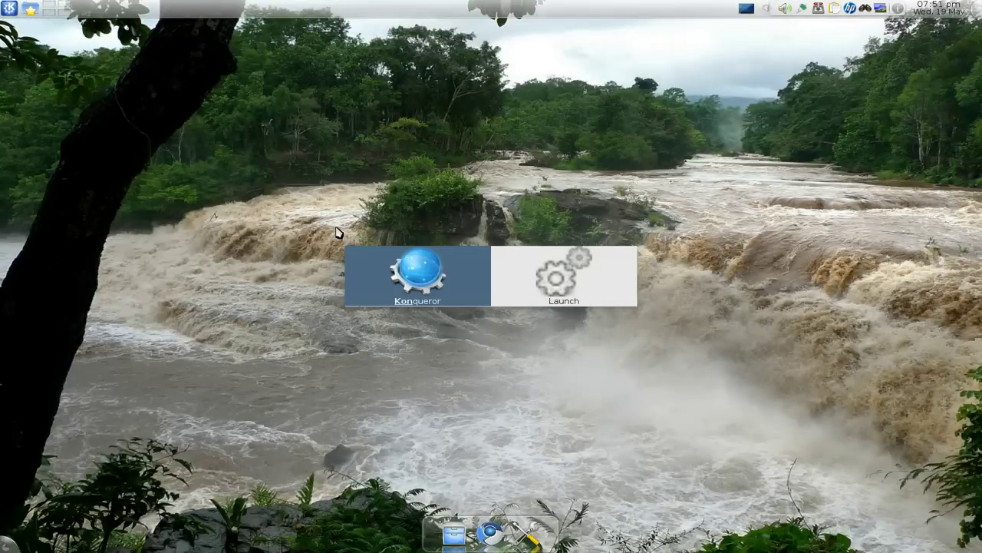
key(Return)
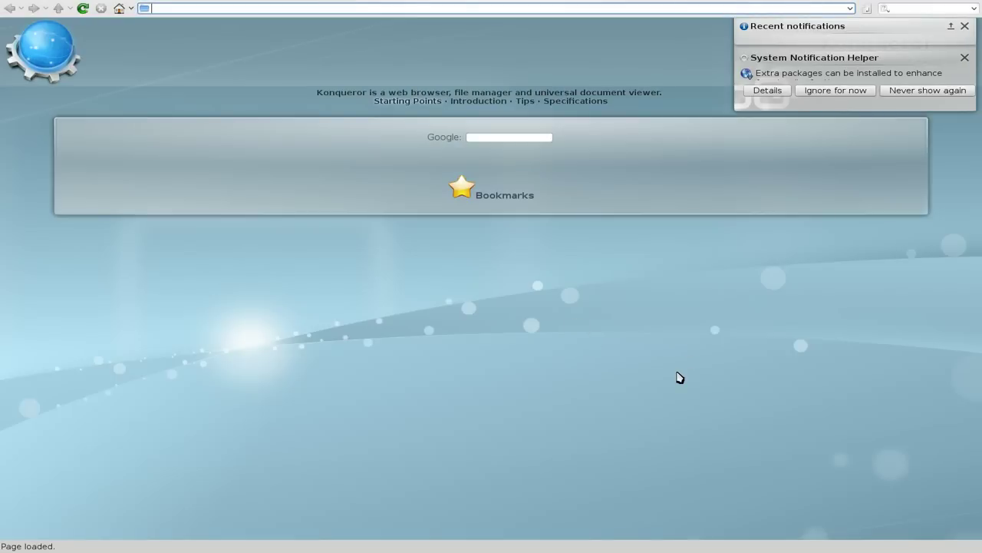
click(965, 26)
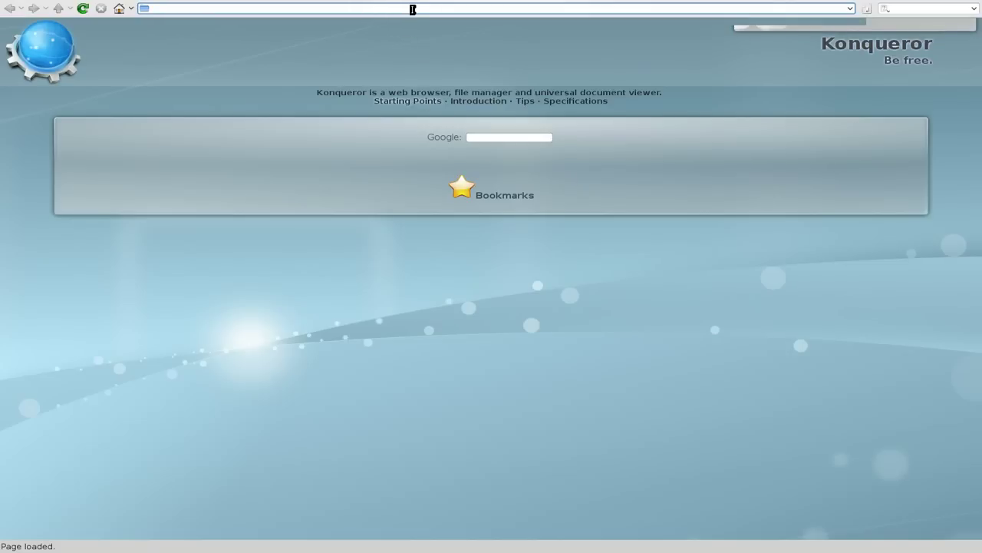
Step: Load google.com in Konqueror
text(goog)
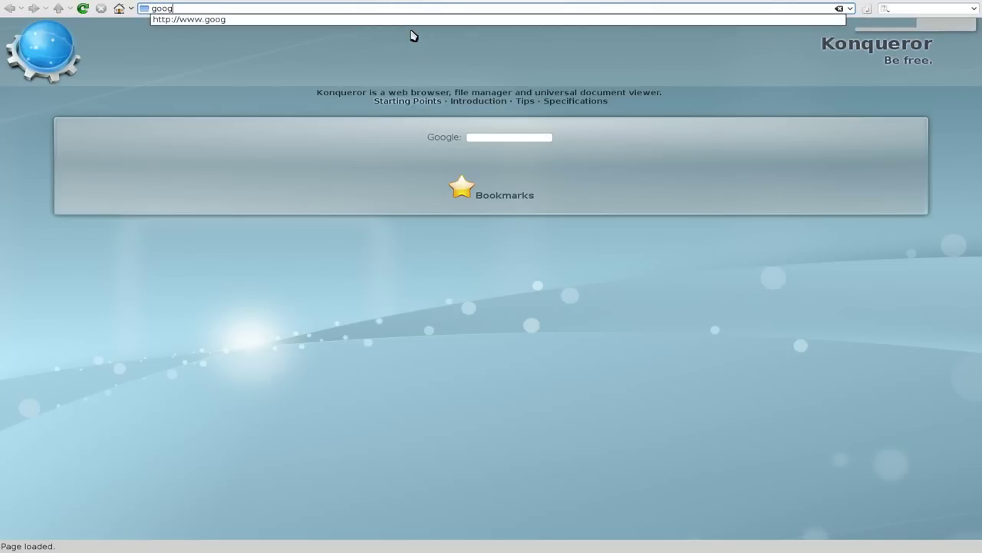
text(le.com)
key(Return)
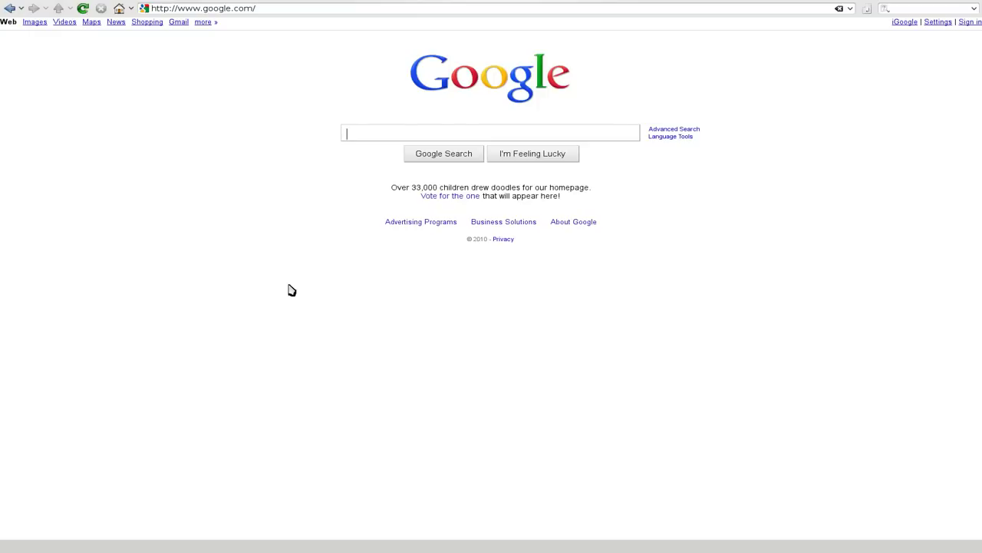
Step: Try to turn off Fullscreen for the Konqueror window, and close it
key(alt+F3)
mouse_move(145, 119)
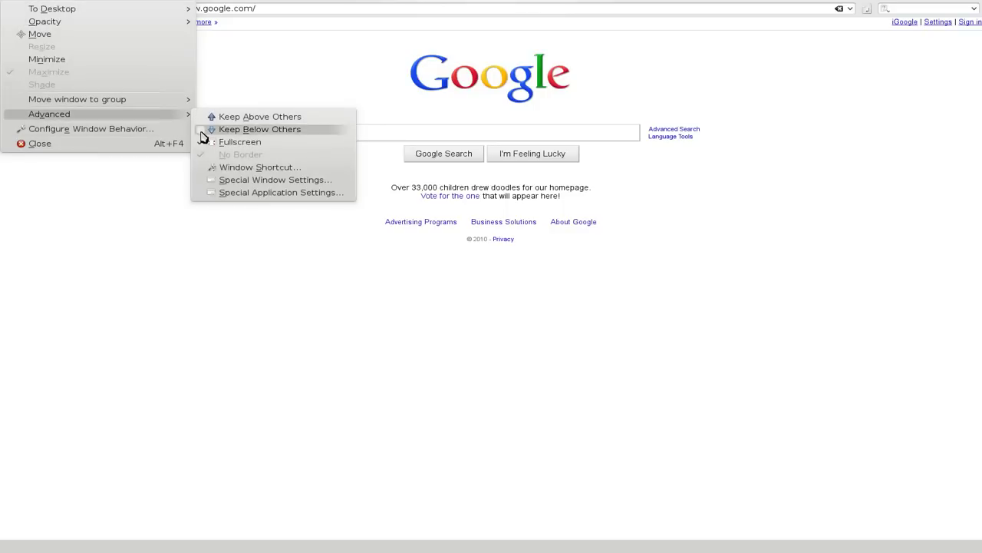
click(230, 141)
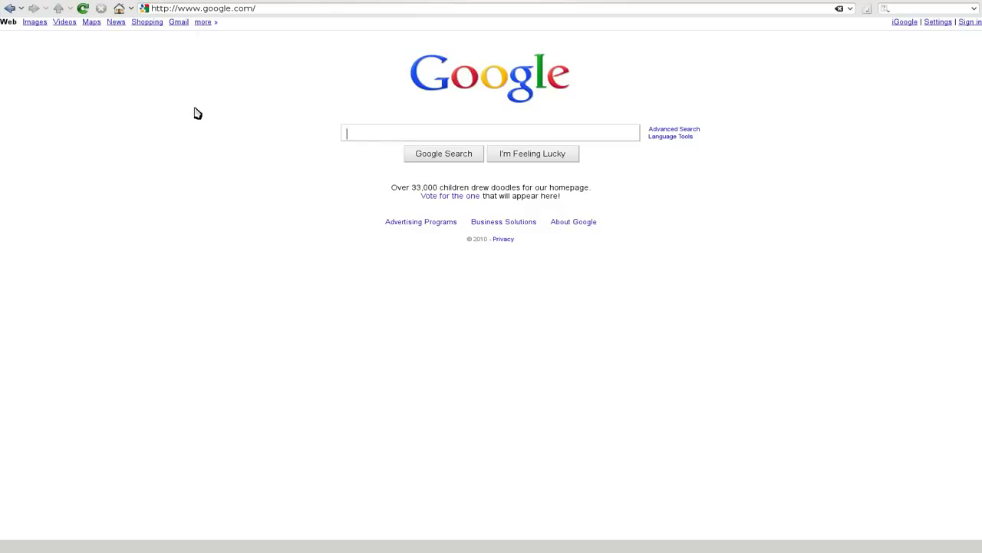
key(alt+F4)
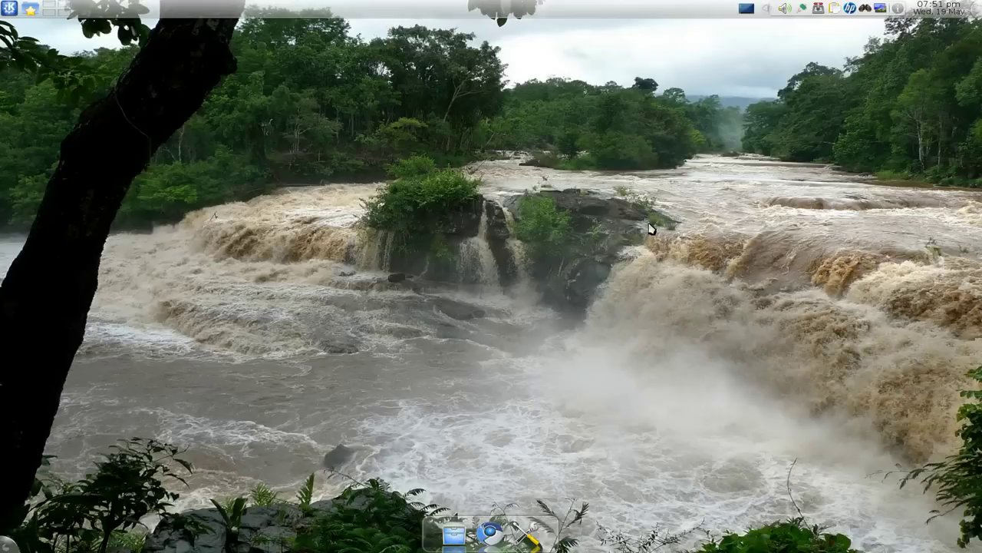
Step: Launch Dolphin and open its special window settings
click(454, 534)
right_click(844, 75)
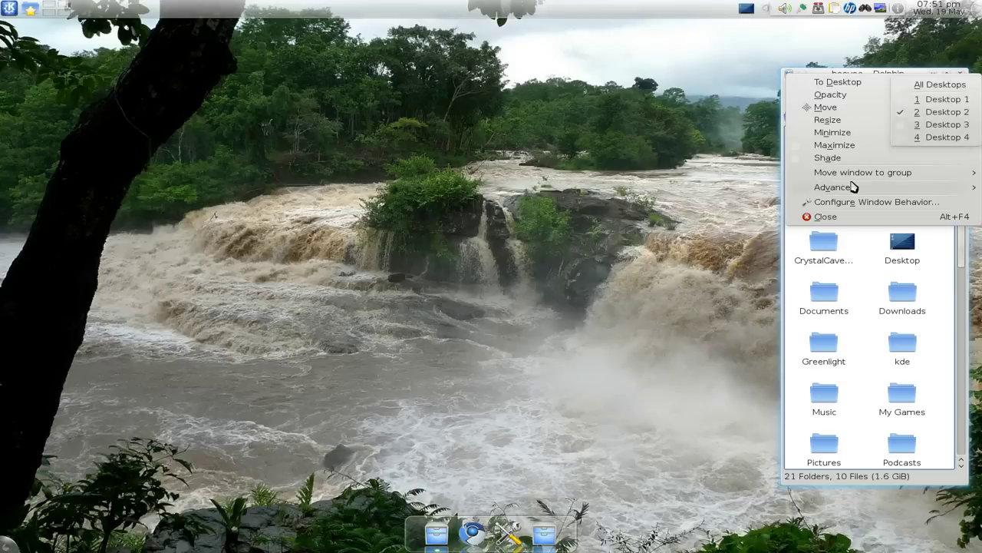
mouse_move(851, 189)
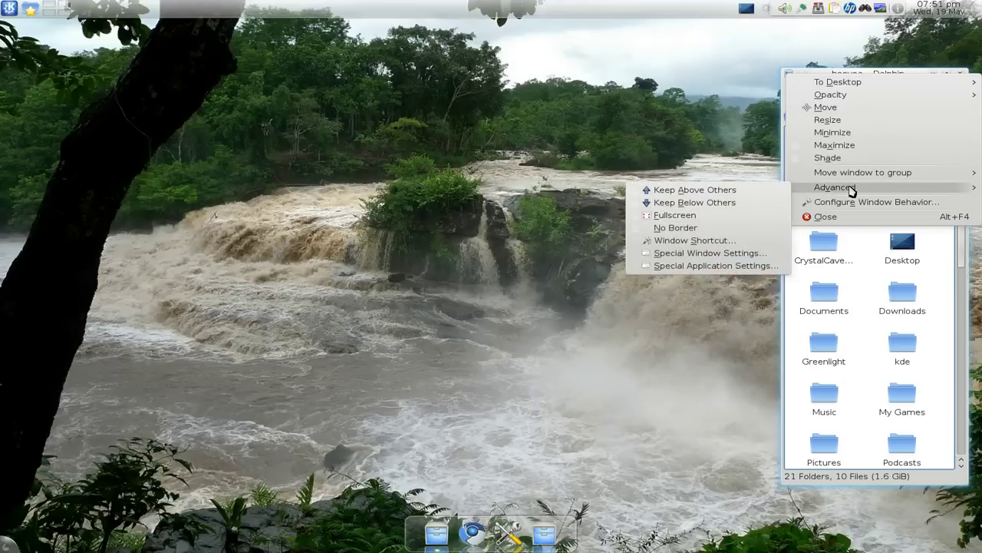
click(741, 253)
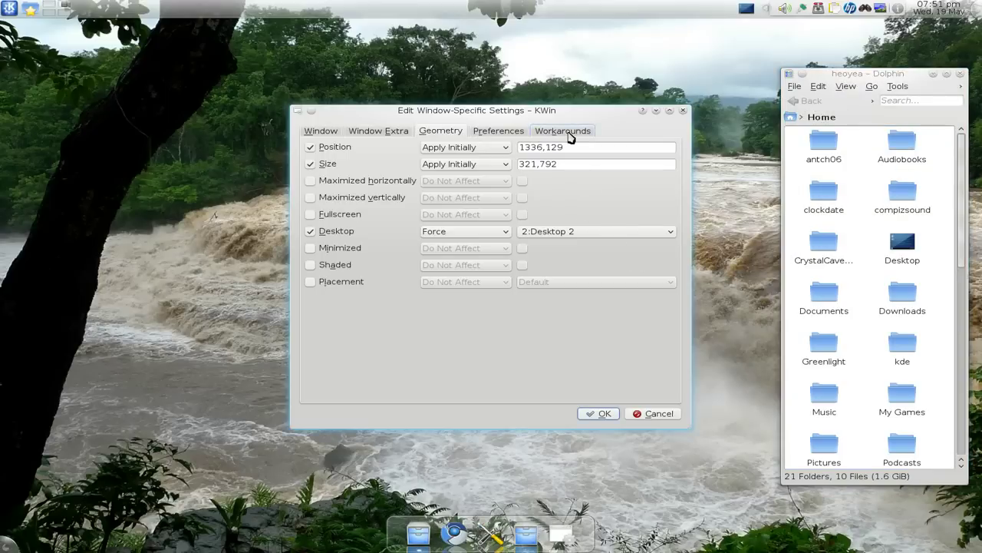
Step: Look through the Workarounds, Preferences and Geometry rules available for the Dolphin window
click(570, 136)
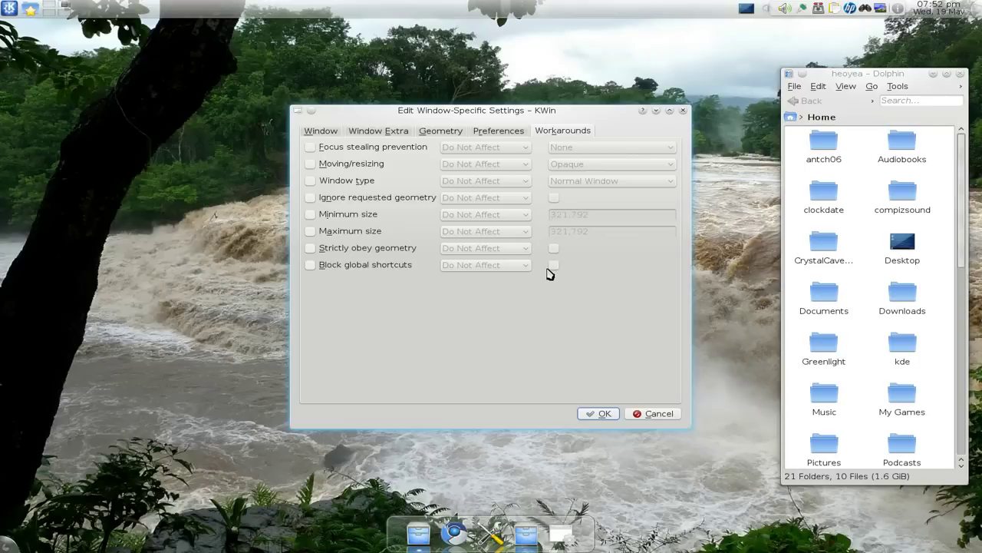
click(477, 133)
click(443, 135)
click(485, 135)
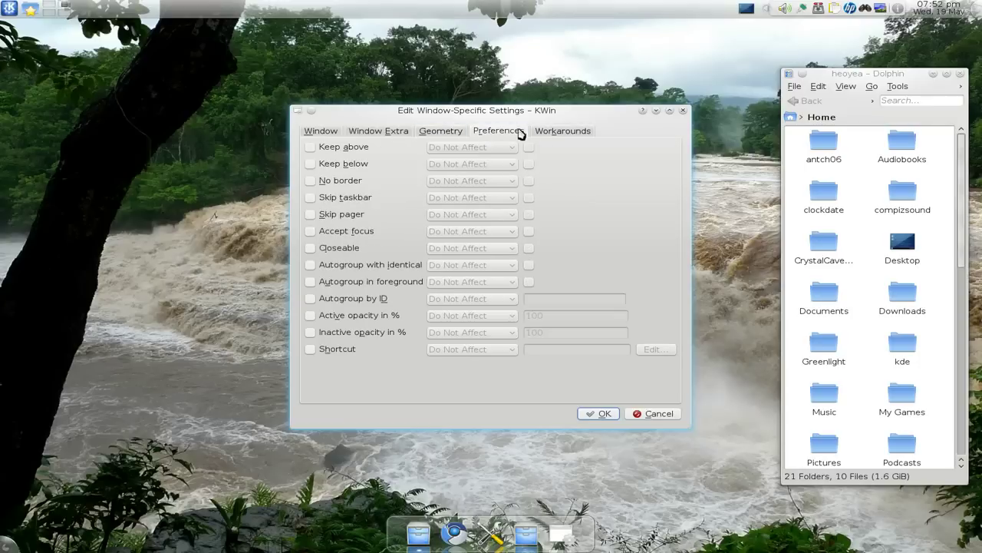
click(548, 133)
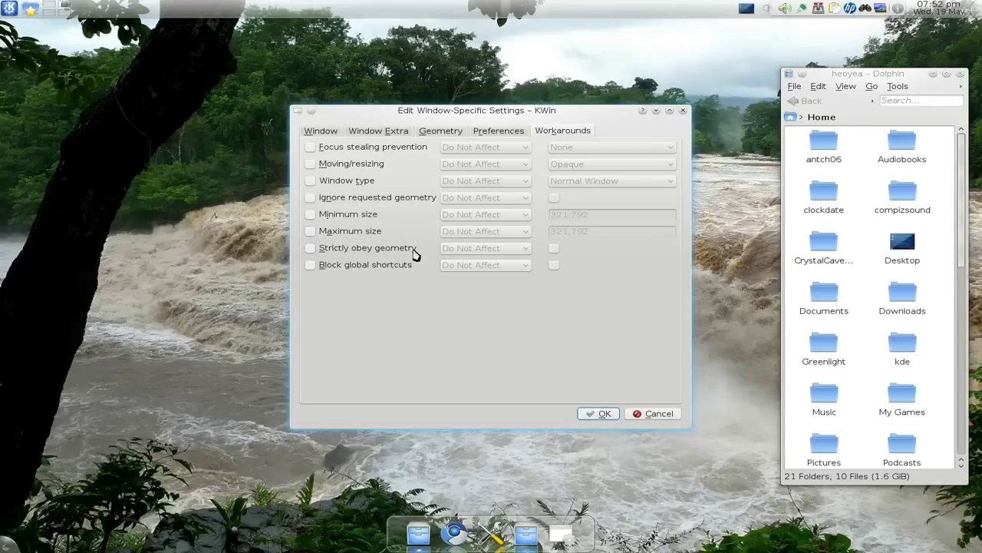
Step: Try enabling the Maximum size workaround, turn it off again, and revisit the Preferences and Geometry rules
click(349, 235)
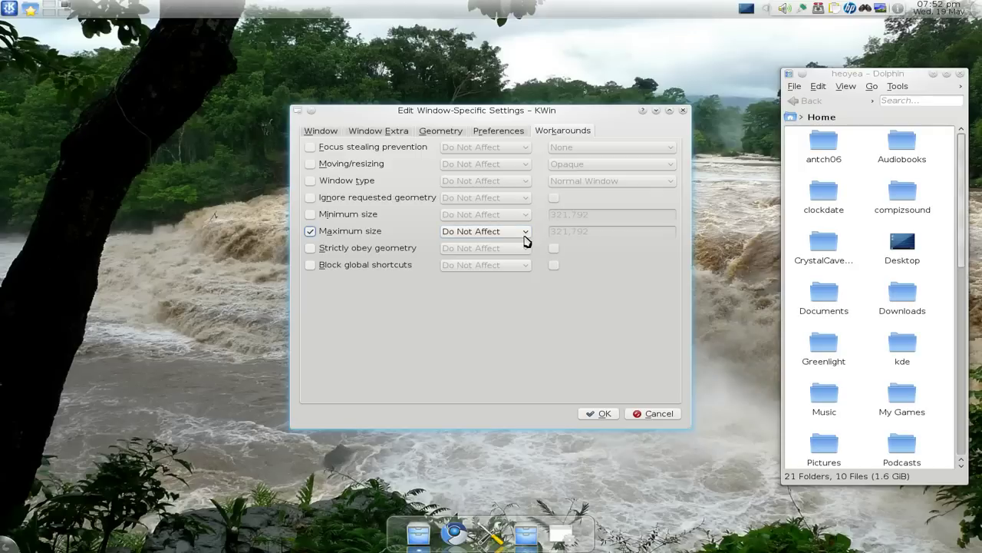
click(330, 231)
click(474, 132)
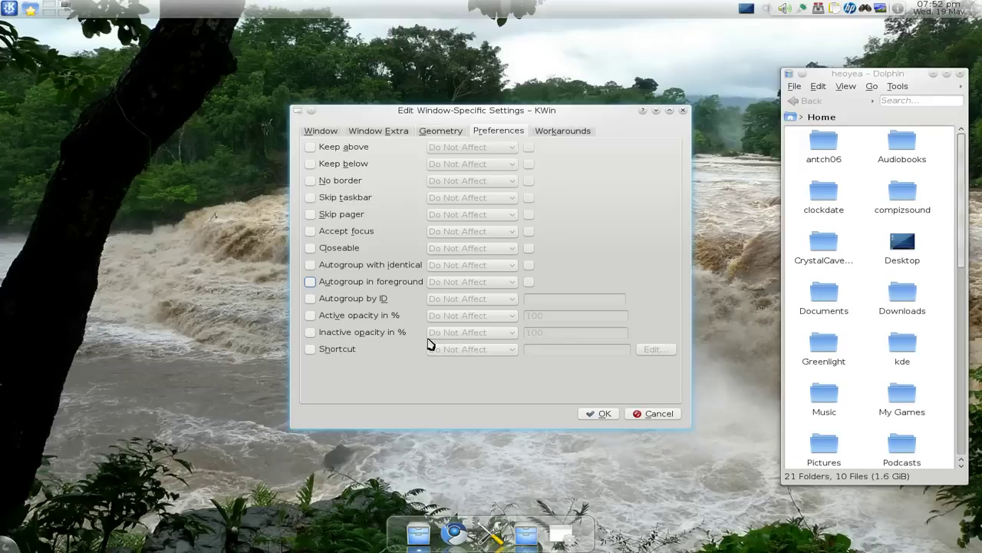
click(454, 132)
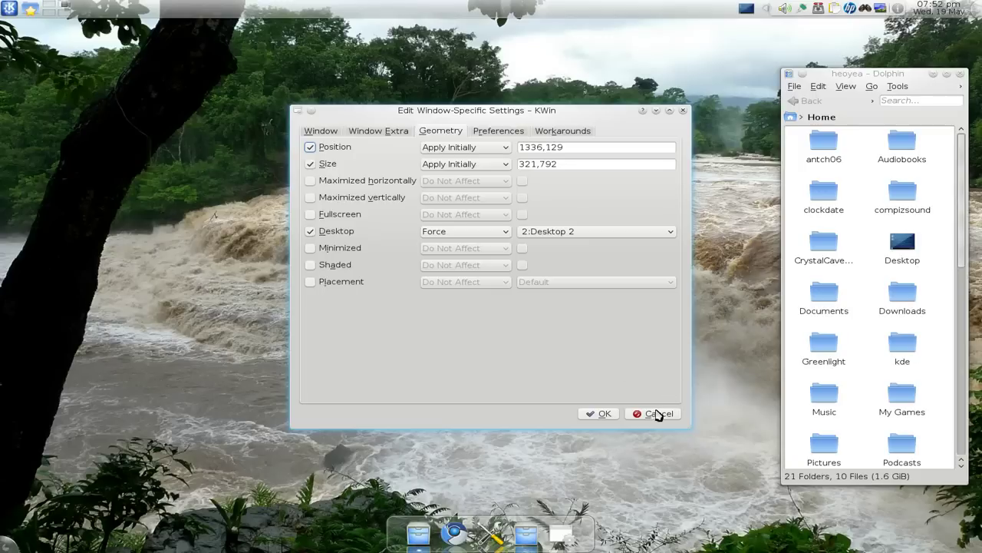
Step: Cancel the window-specific settings without saving and close Dolphin
right_click(592, 112)
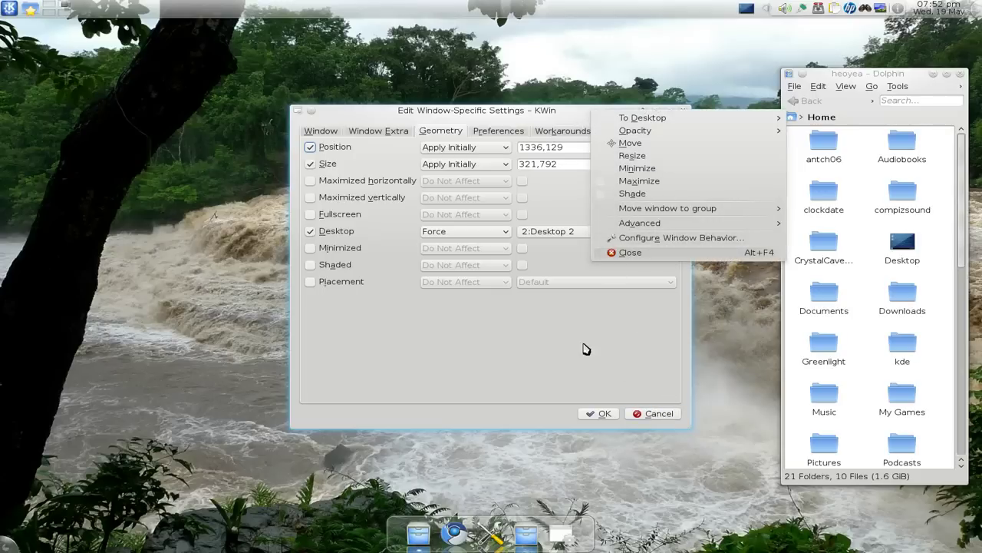
click(476, 385)
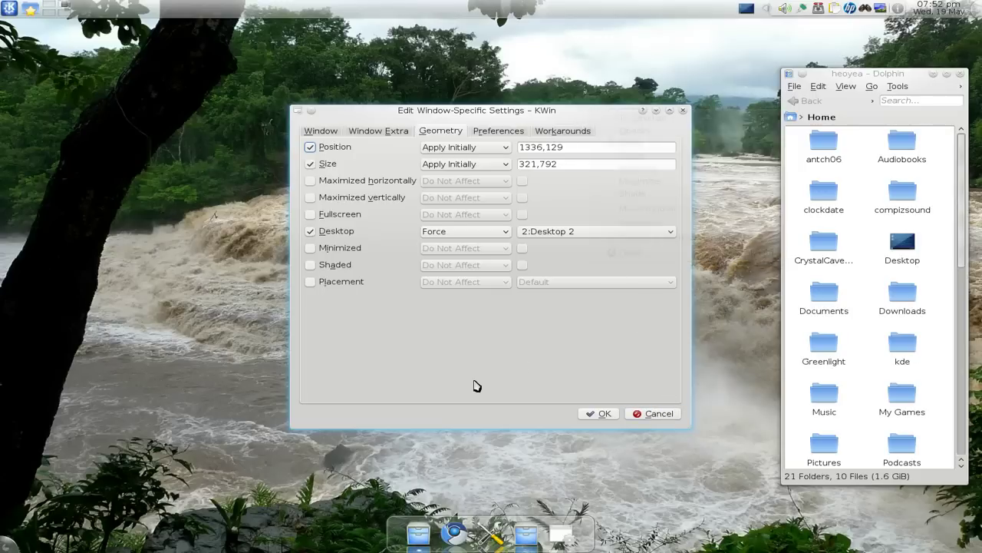
click(651, 415)
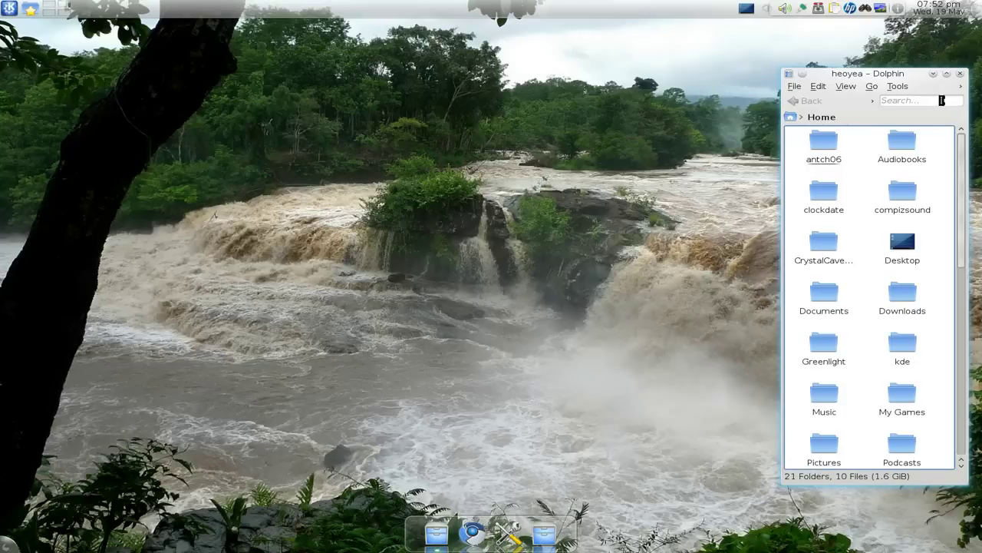
click(961, 75)
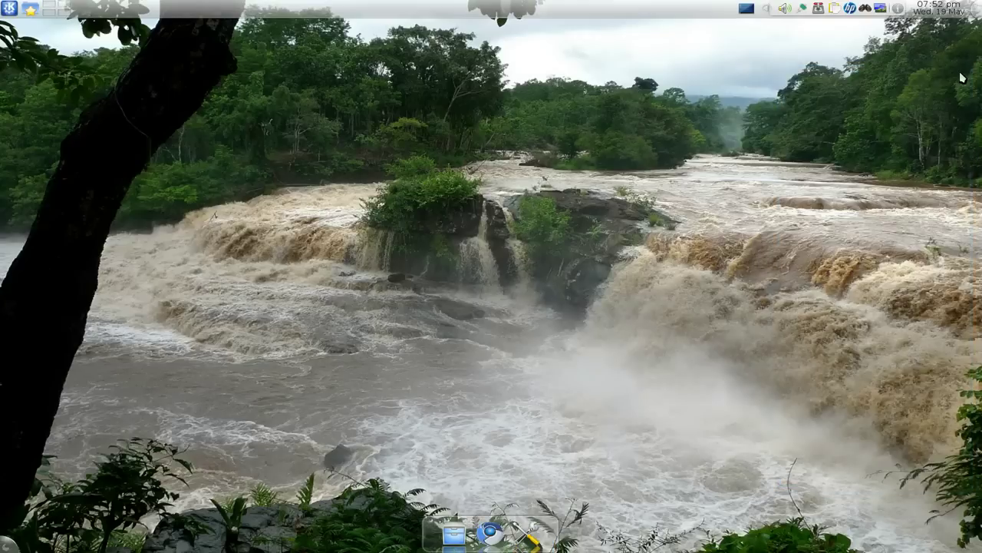